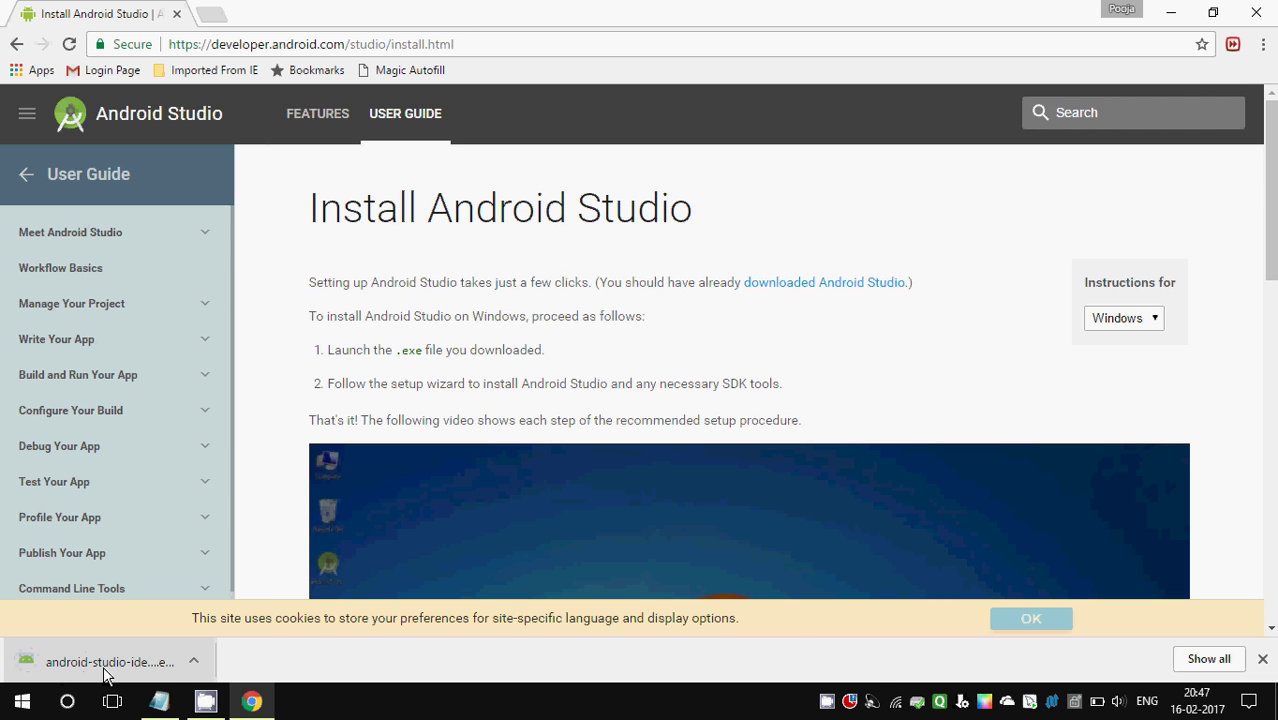
# - Switch to Notepad and highlight the phrase "double click on it." in the notes
pyautogui.click(158, 703)
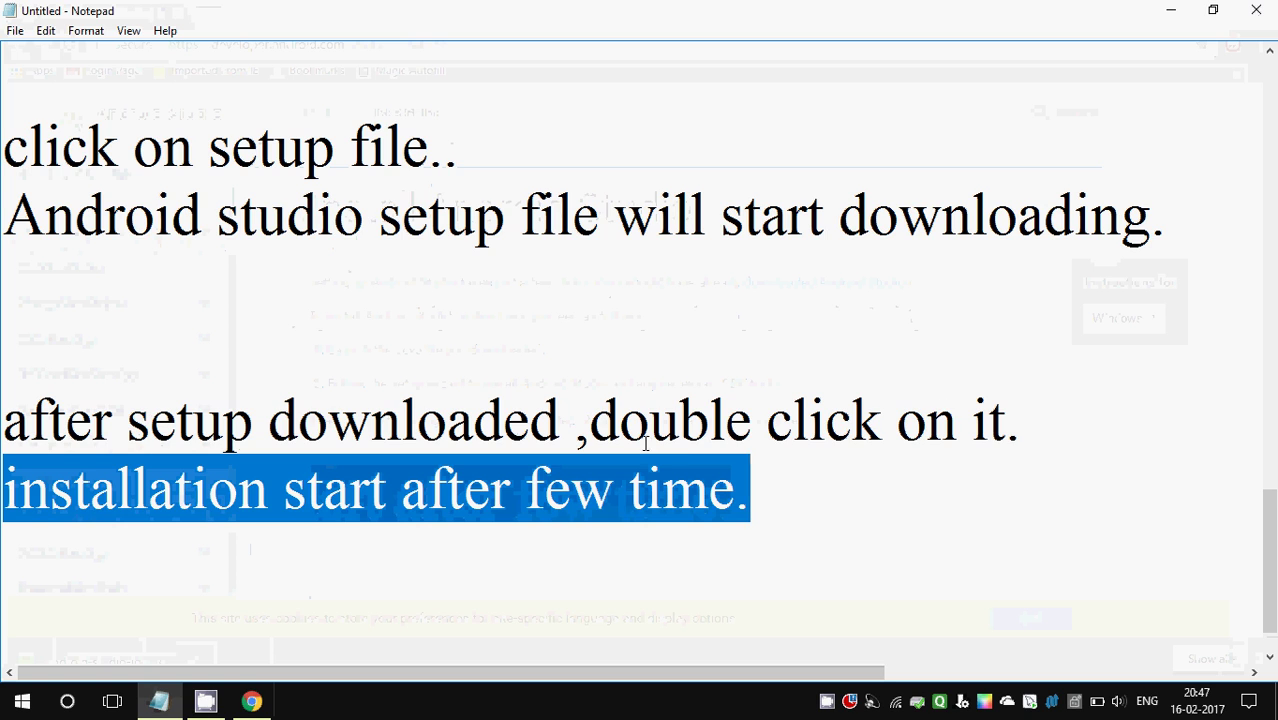
pyautogui.moveTo(590, 416); pyautogui.dragTo(1033, 414)
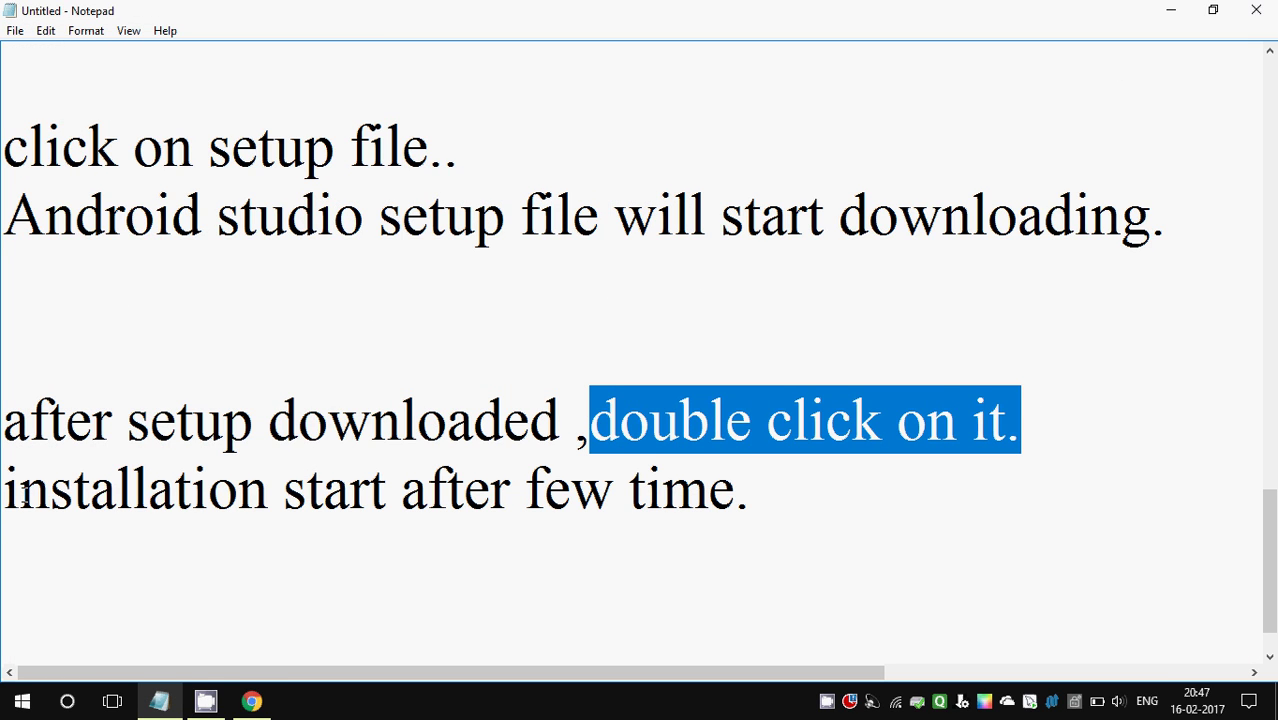
pyautogui.click(1178, 10)
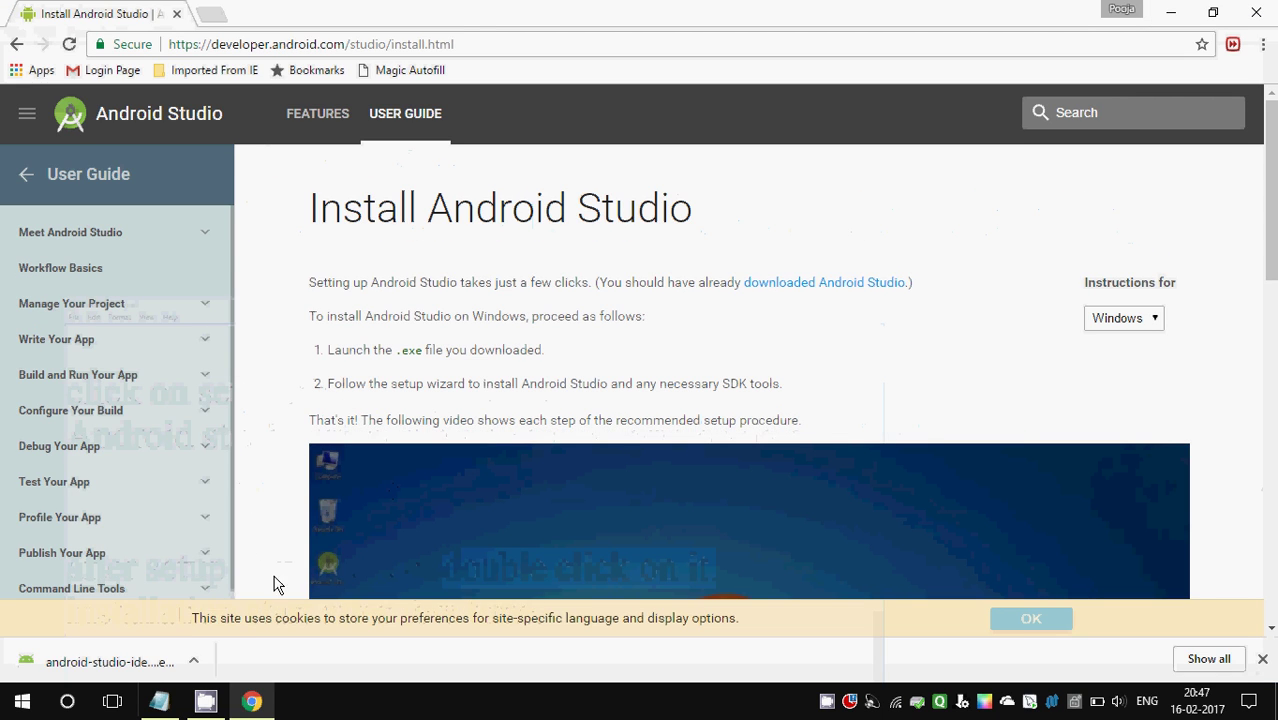
# - Launch the downloaded android-studio-ide installer from Chrome and minimize the browser
pyautogui.click(156, 672)
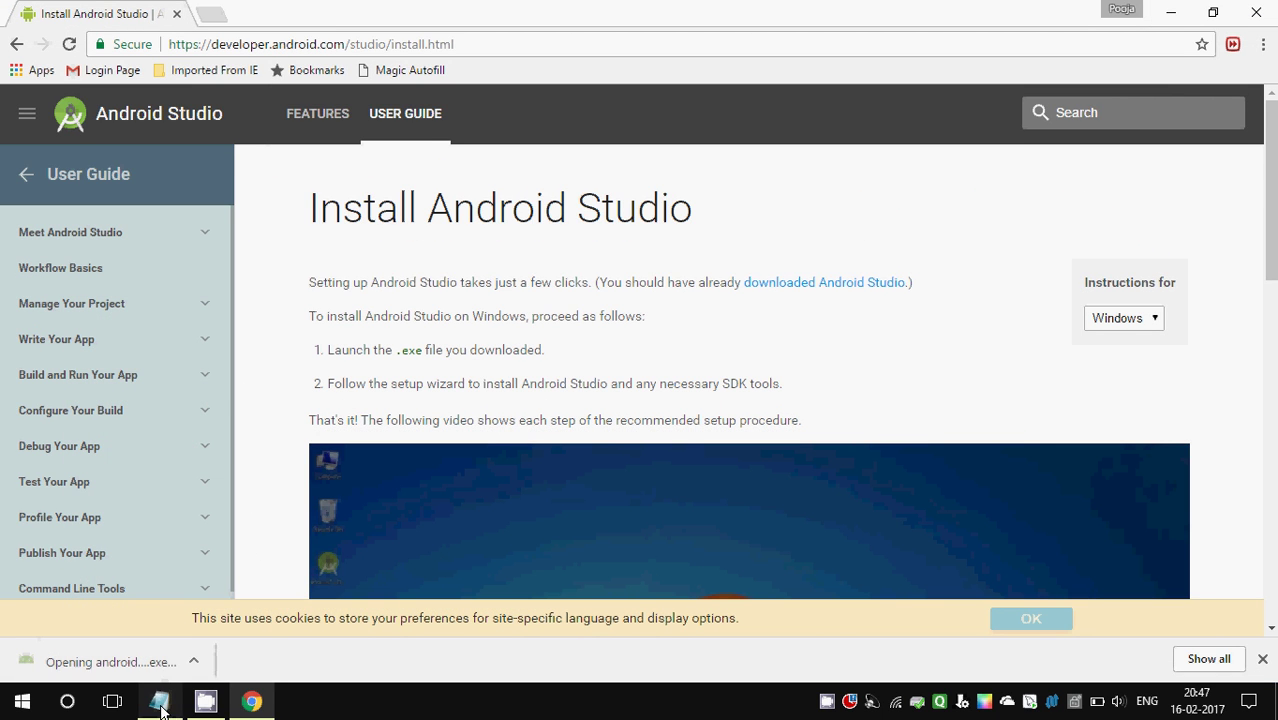
pyautogui.click(1170, 14)
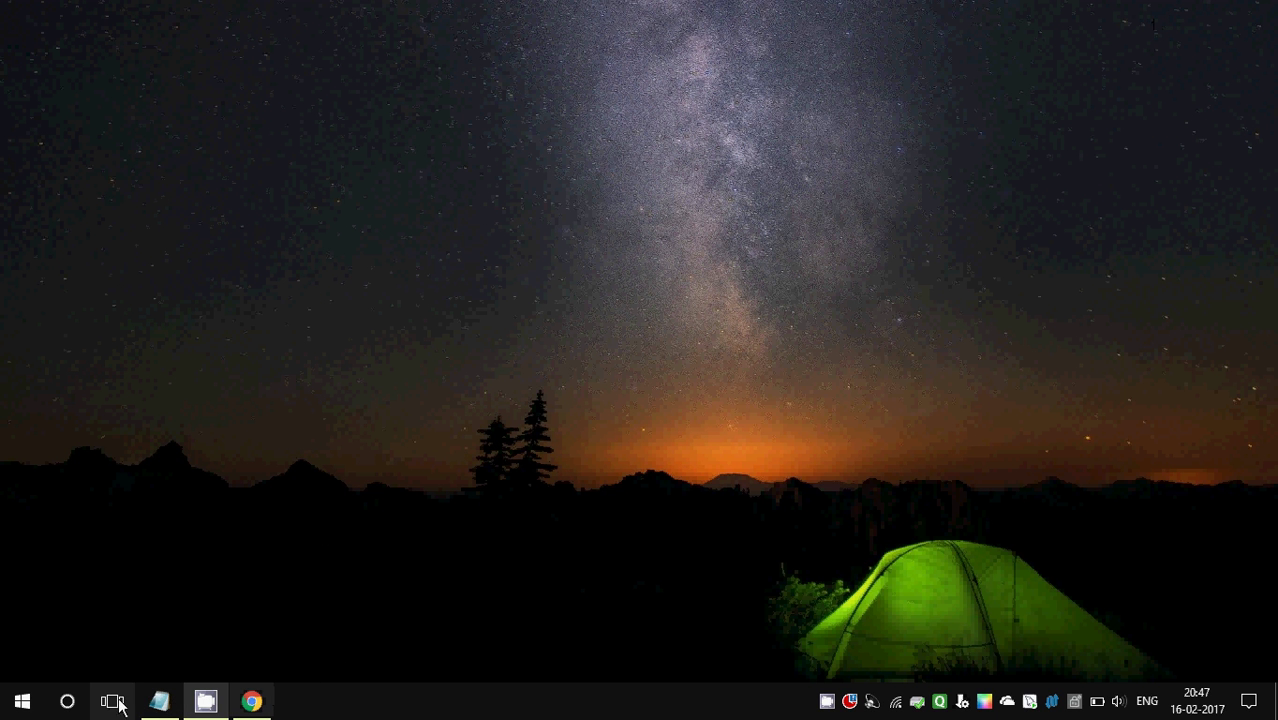
# - Return to Notepad and highlight the note "installation start after few time.", then clear the selection
pyautogui.click(159, 701)
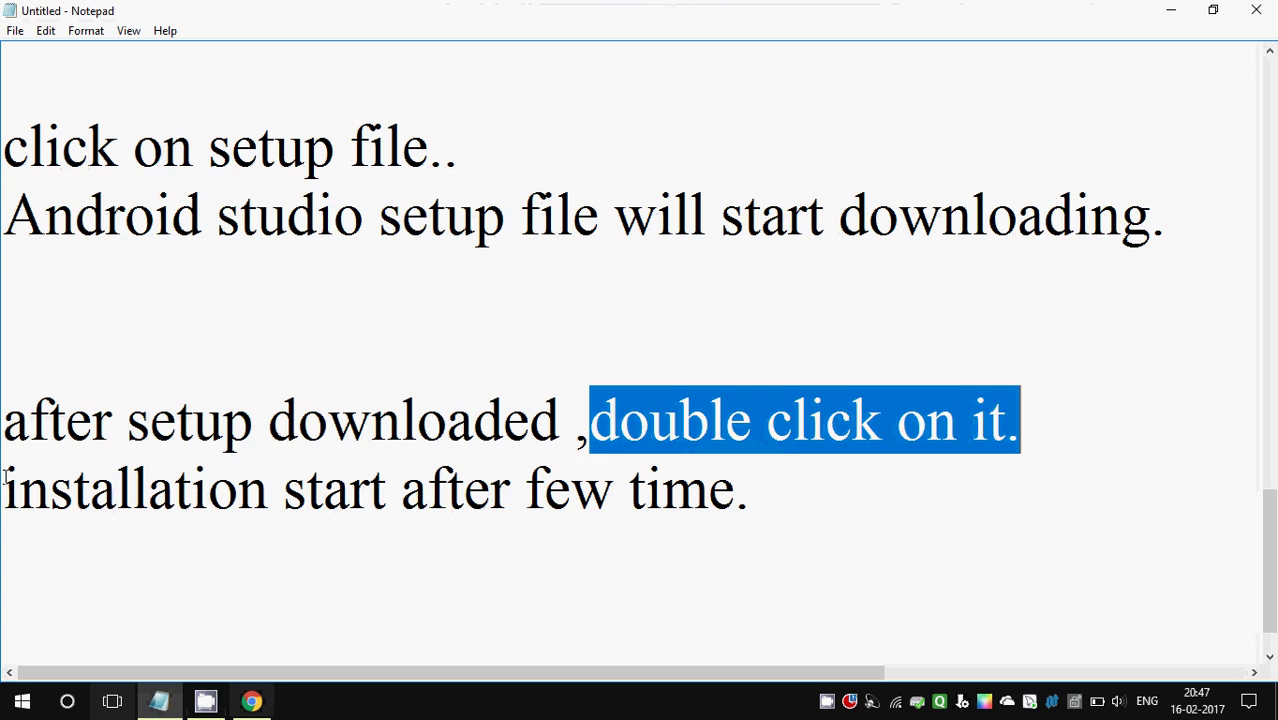
pyautogui.moveTo(4, 488); pyautogui.dragTo(796, 494)
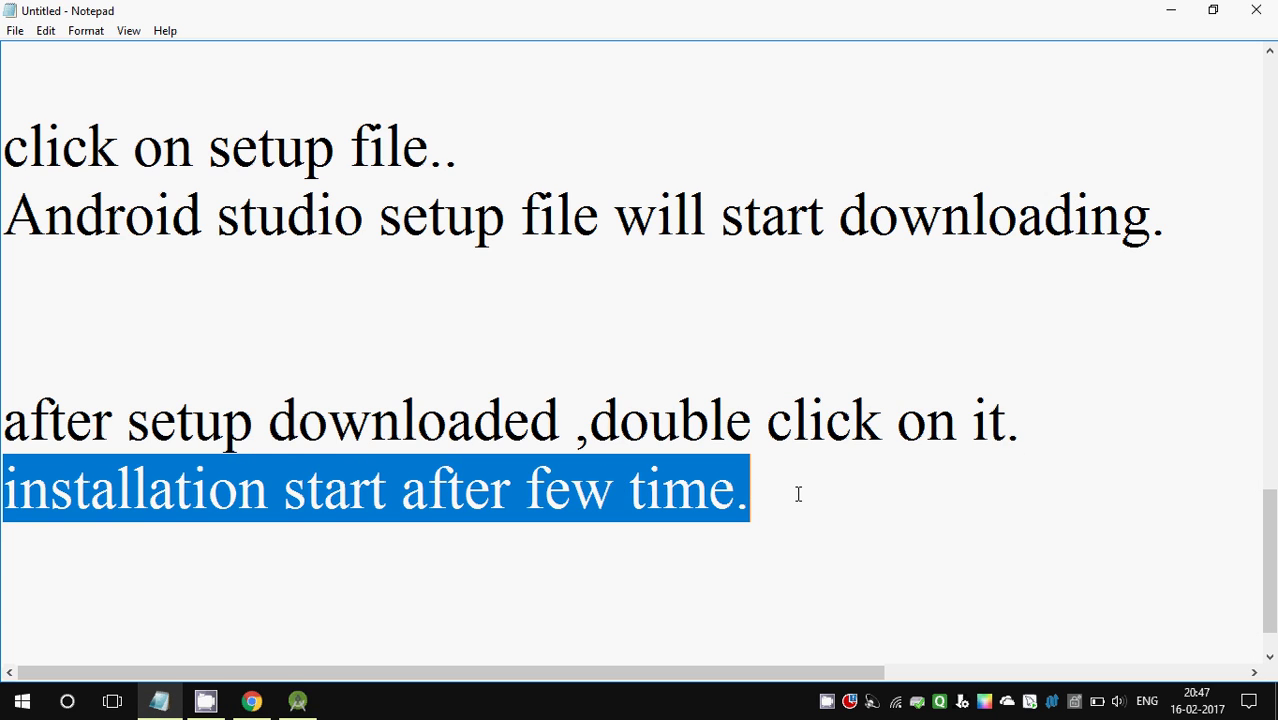
pyautogui.click(832, 530)
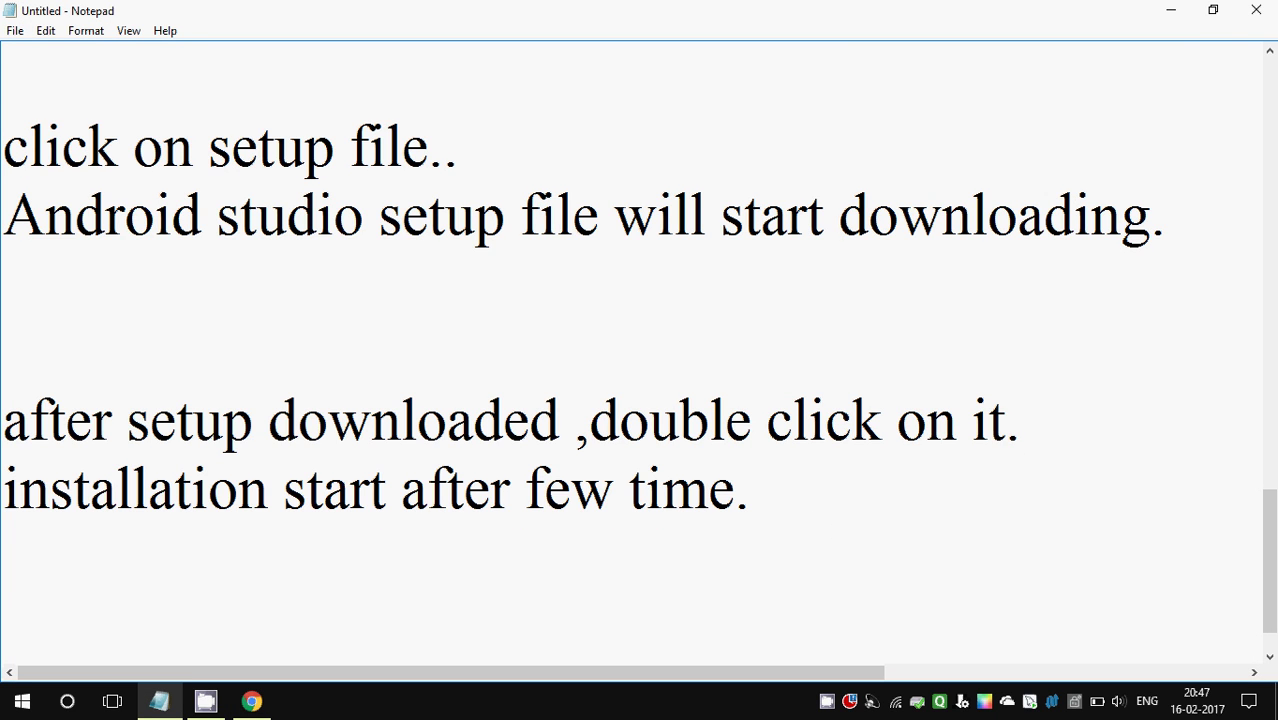
# - Minimize the notes and approve the pending administrator permission request for the Android Studio installer
pyautogui.click(1171, 12)
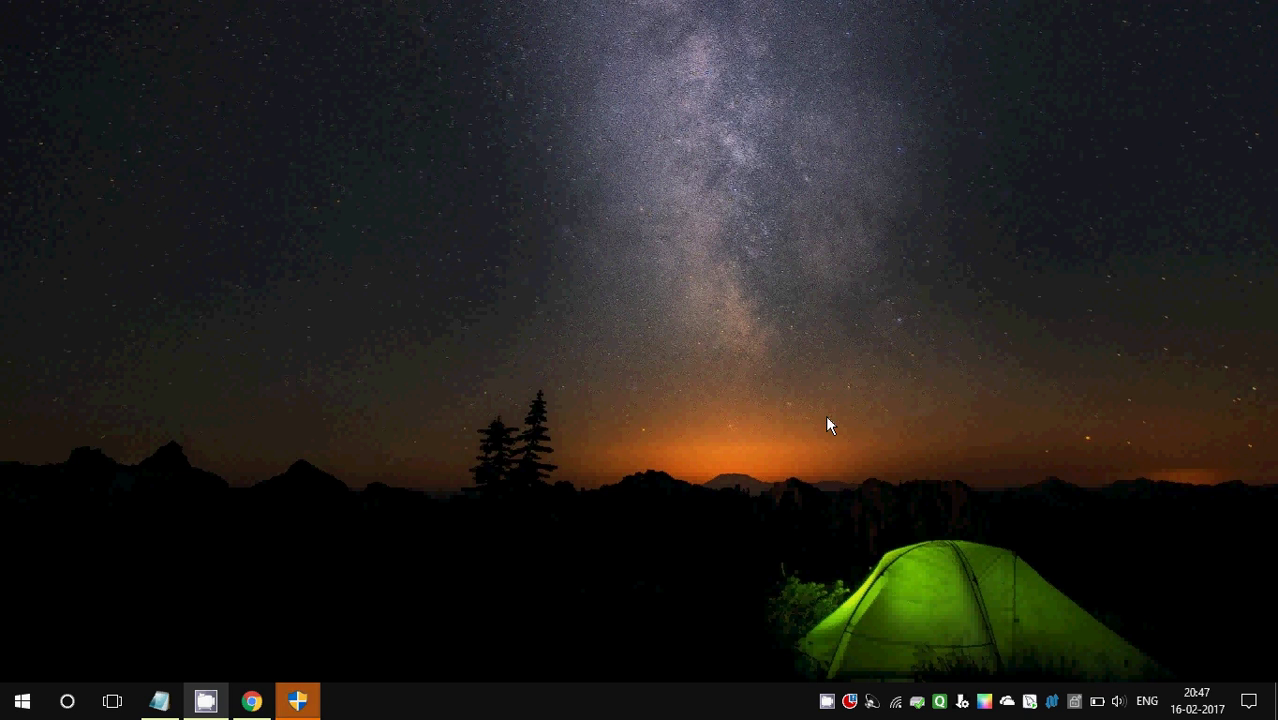
pyautogui.click(290, 702)
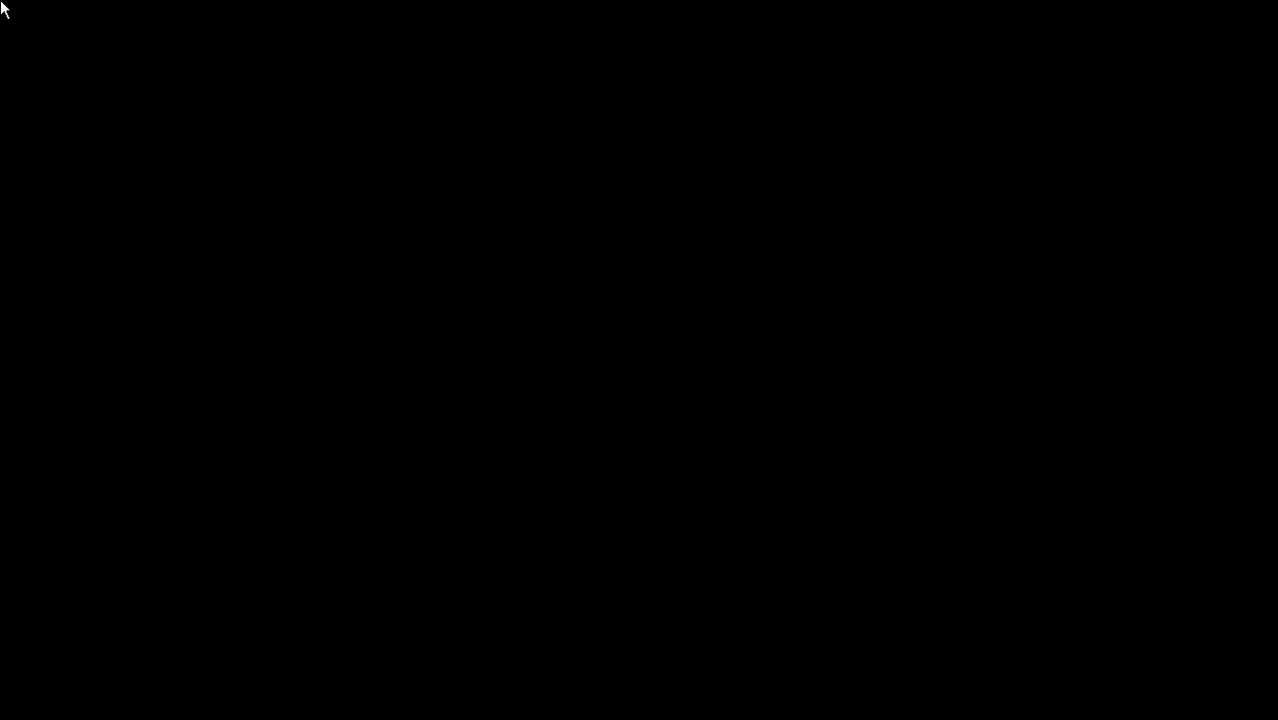
pyautogui.click(577, 494)
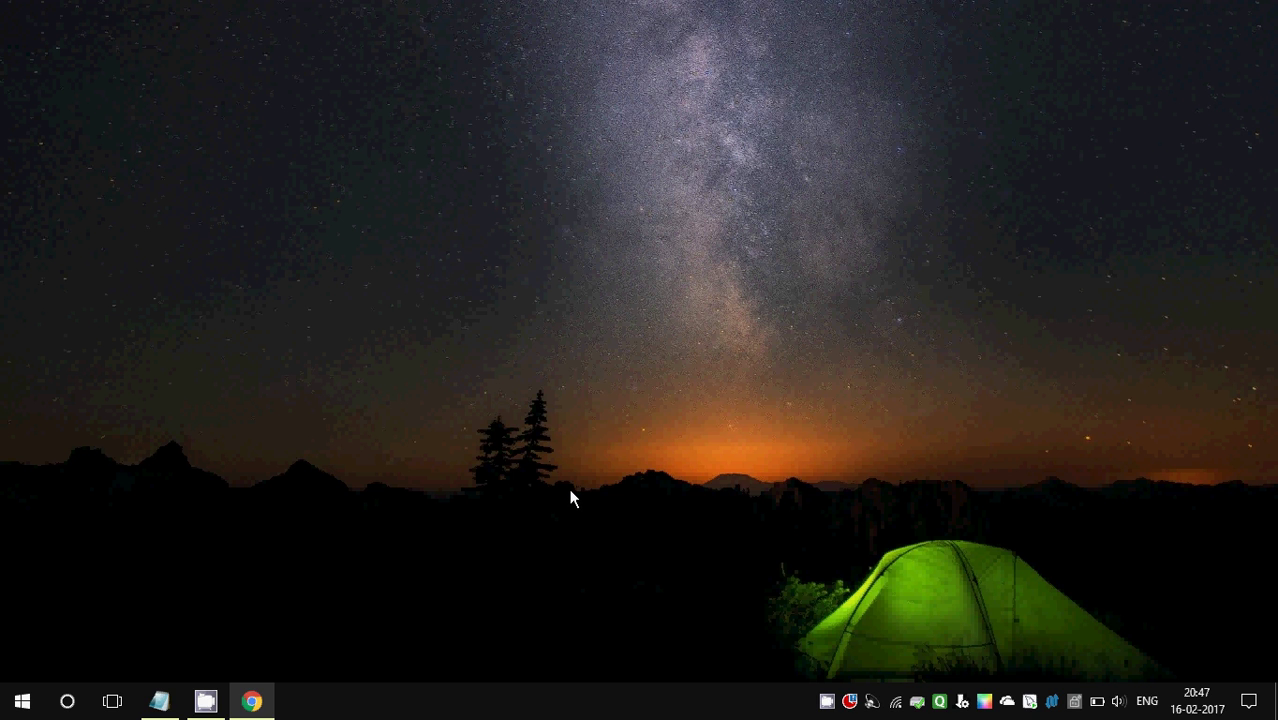
# - In the Notepad notes, add the lines 'click on option "yes"' and 'click on Next' below the installation note
pyautogui.click(162, 700)
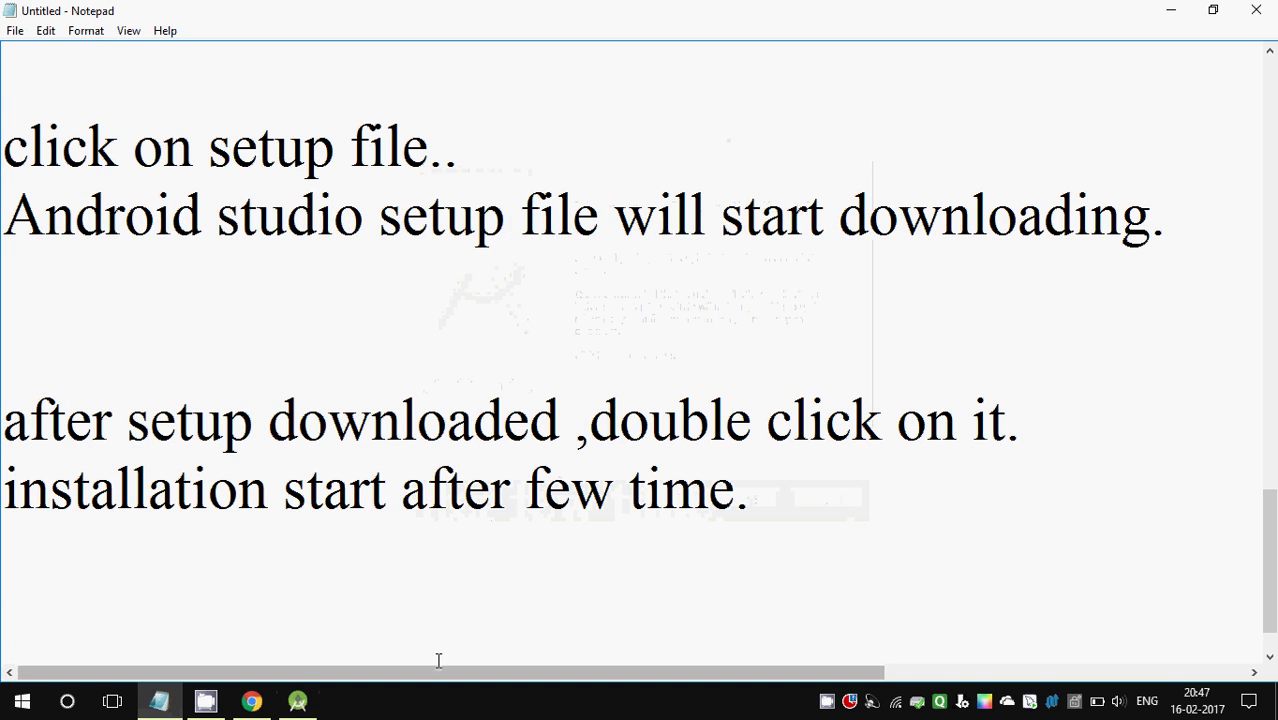
pyautogui.click(290, 623)
pyautogui.write('c')
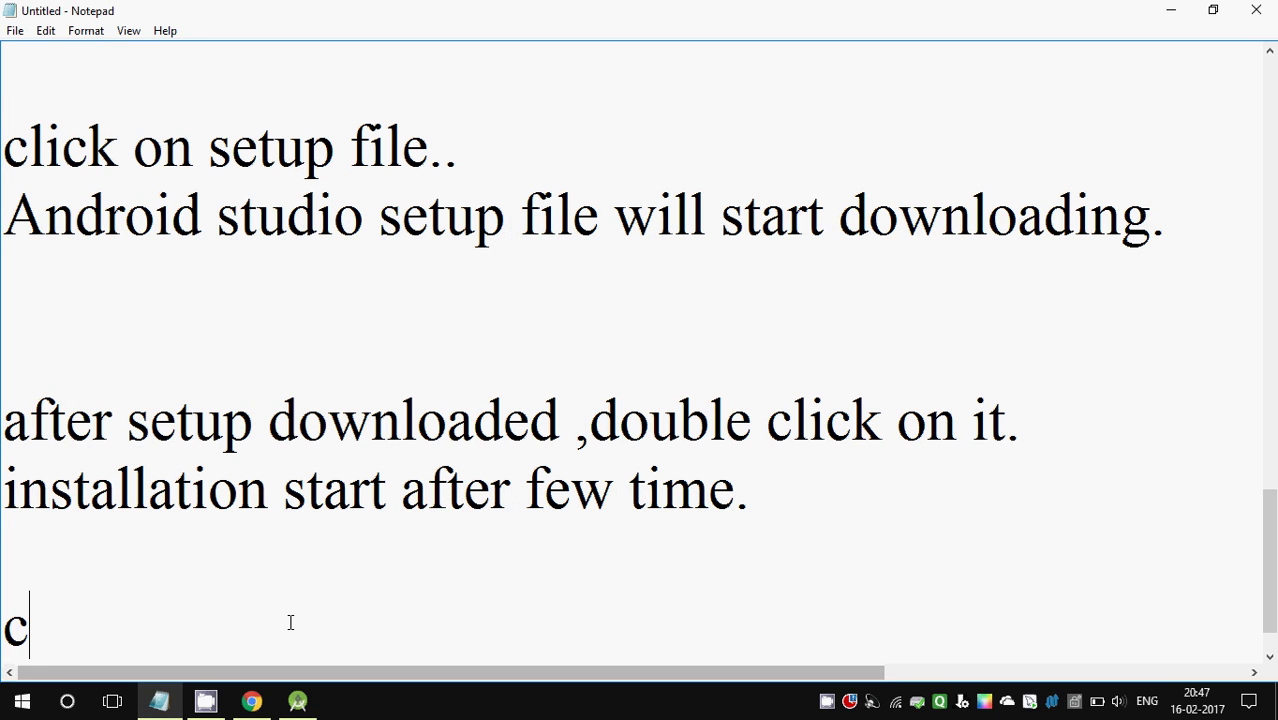
pyautogui.write('lick on ')
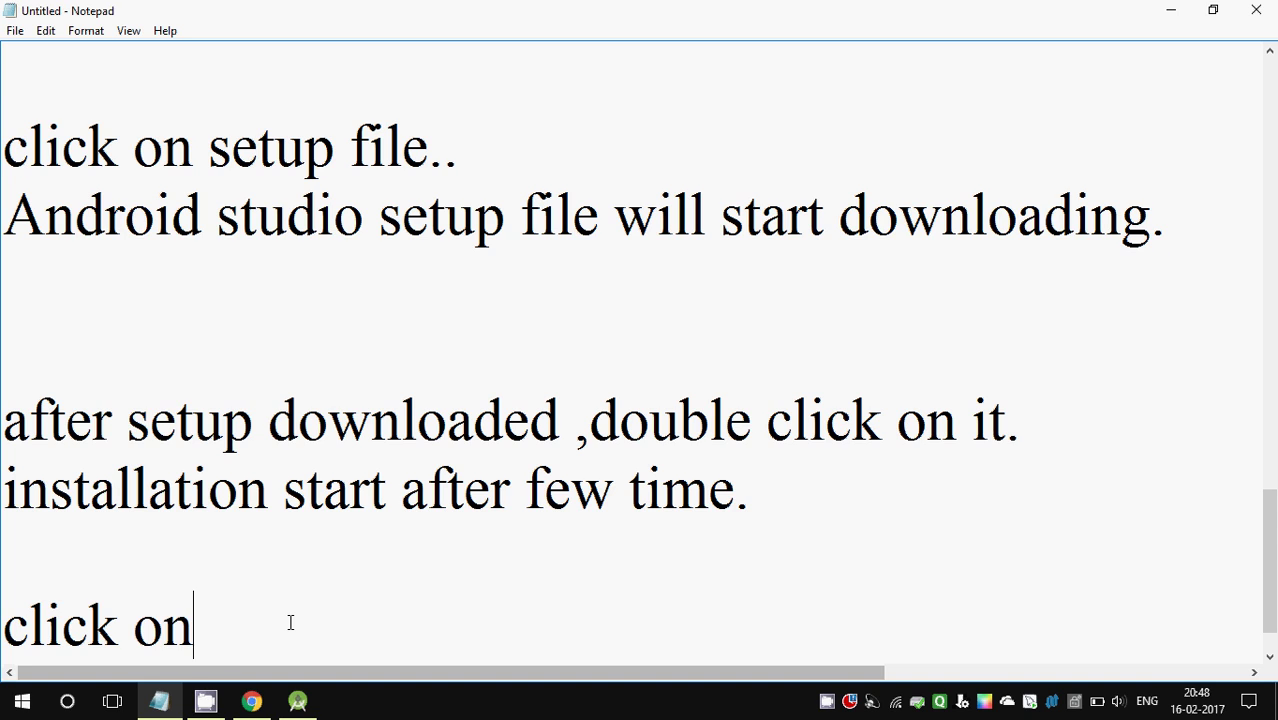
pyautogui.write('opt')
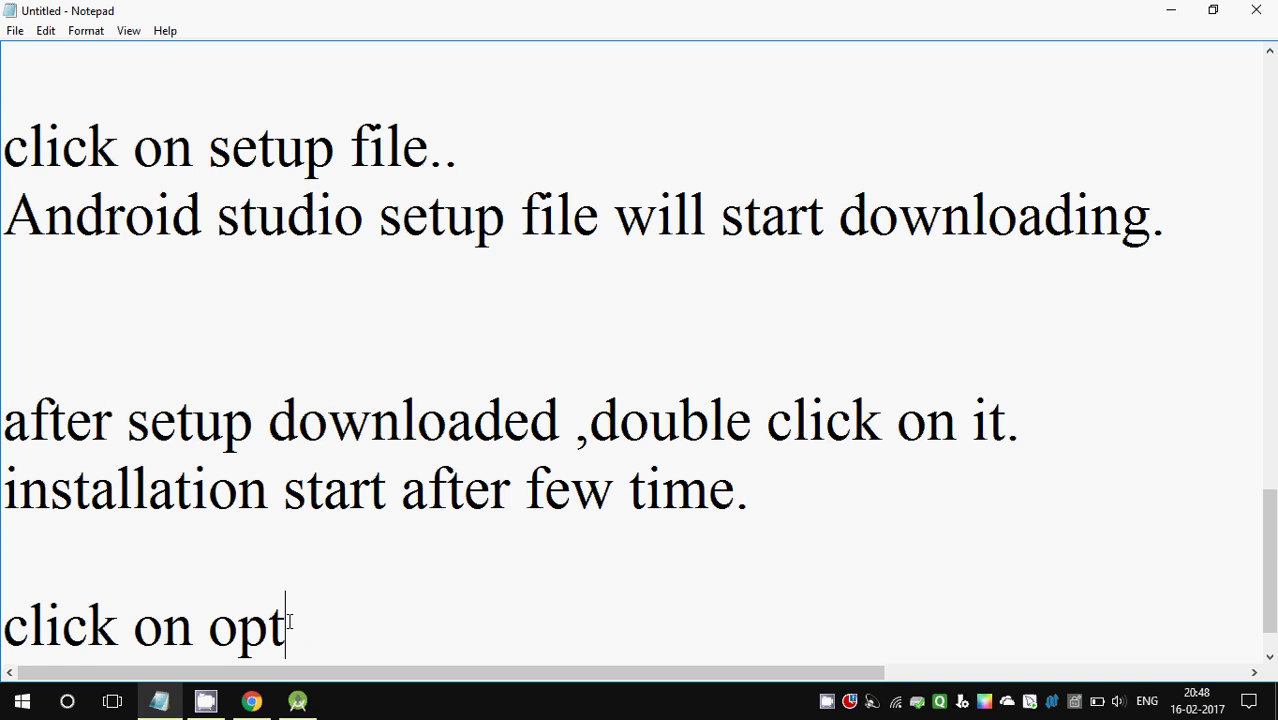
pyautogui.write('ion "')
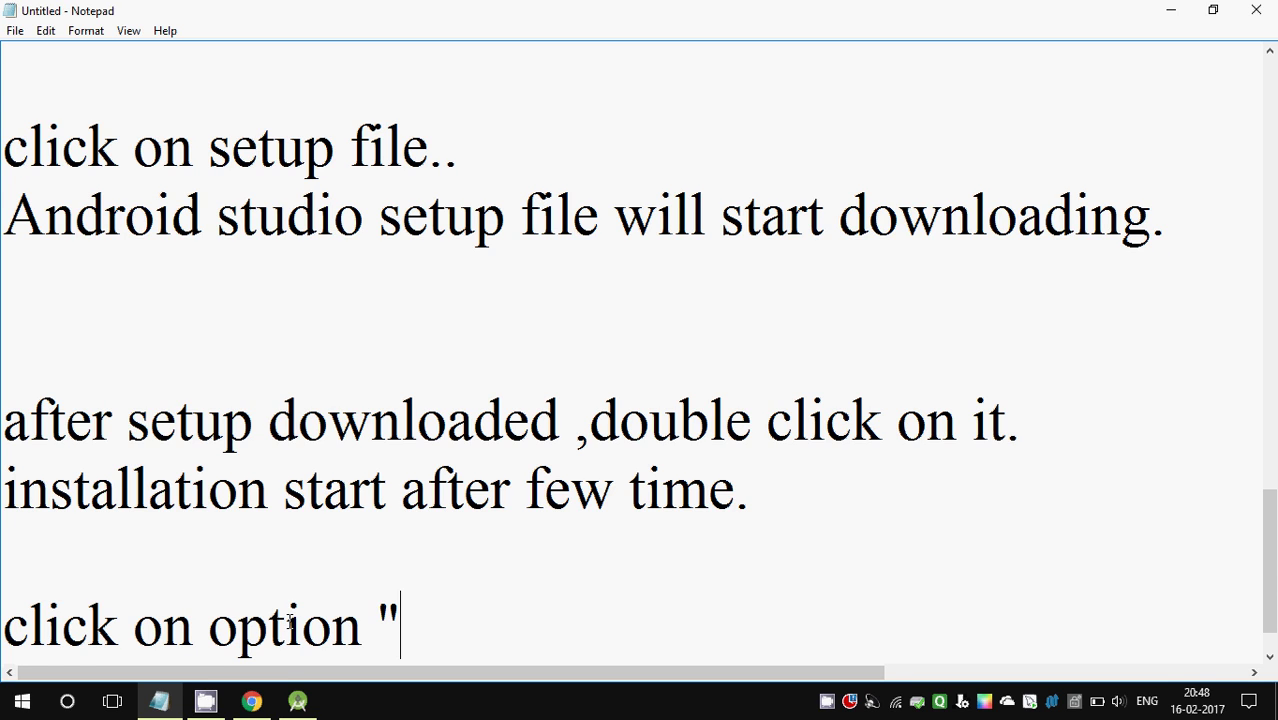
pyautogui.write('ye')
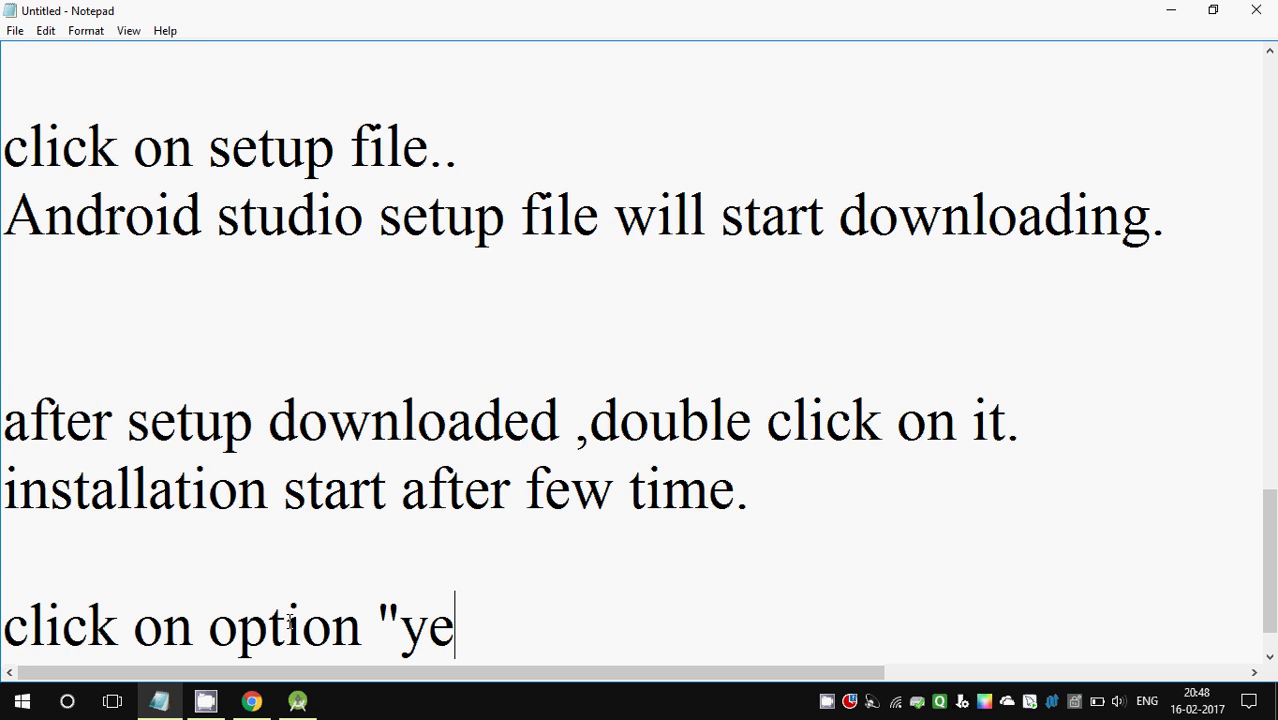
pyautogui.write('s"')
pyautogui.press('Return')
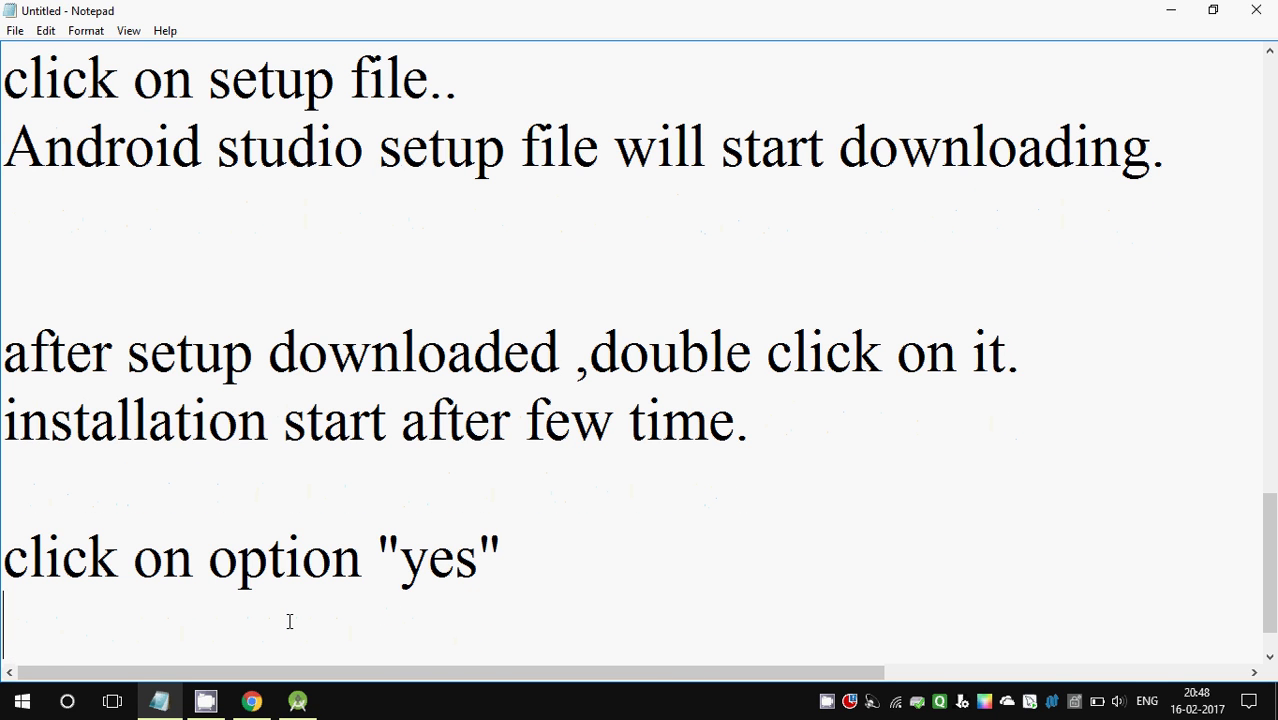
pyautogui.write('click o')
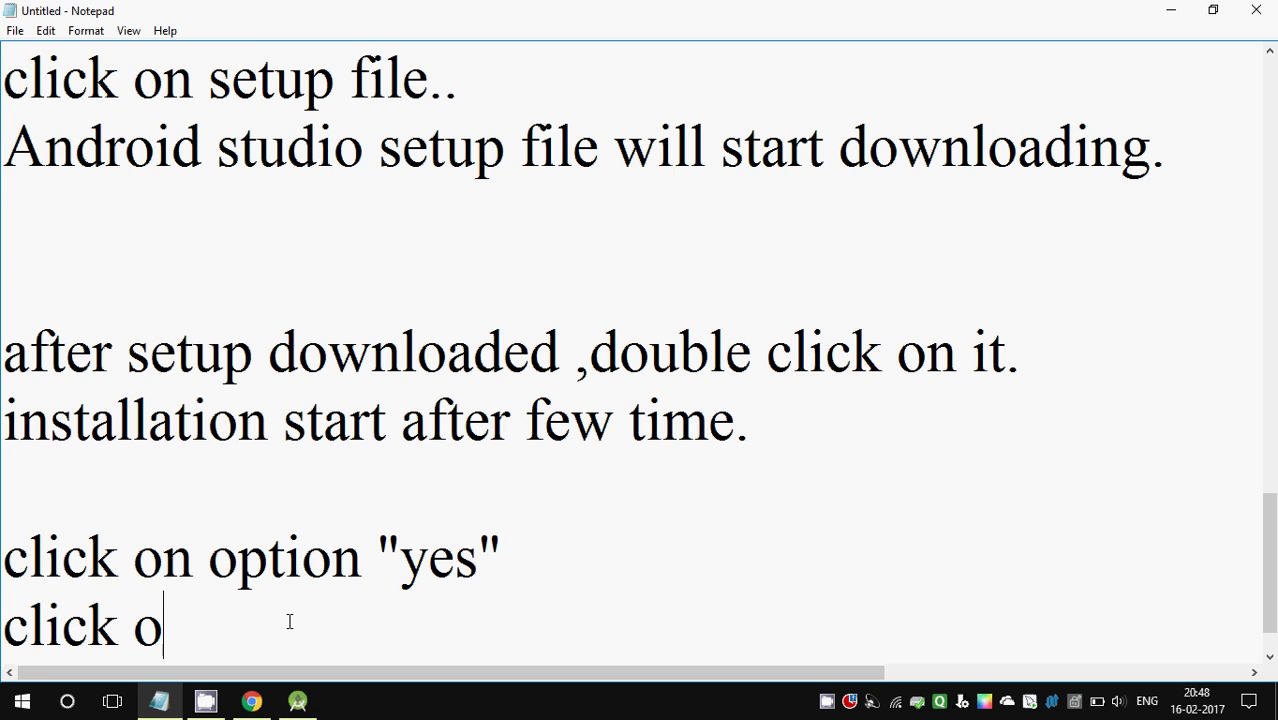
pyautogui.write('n Ne')
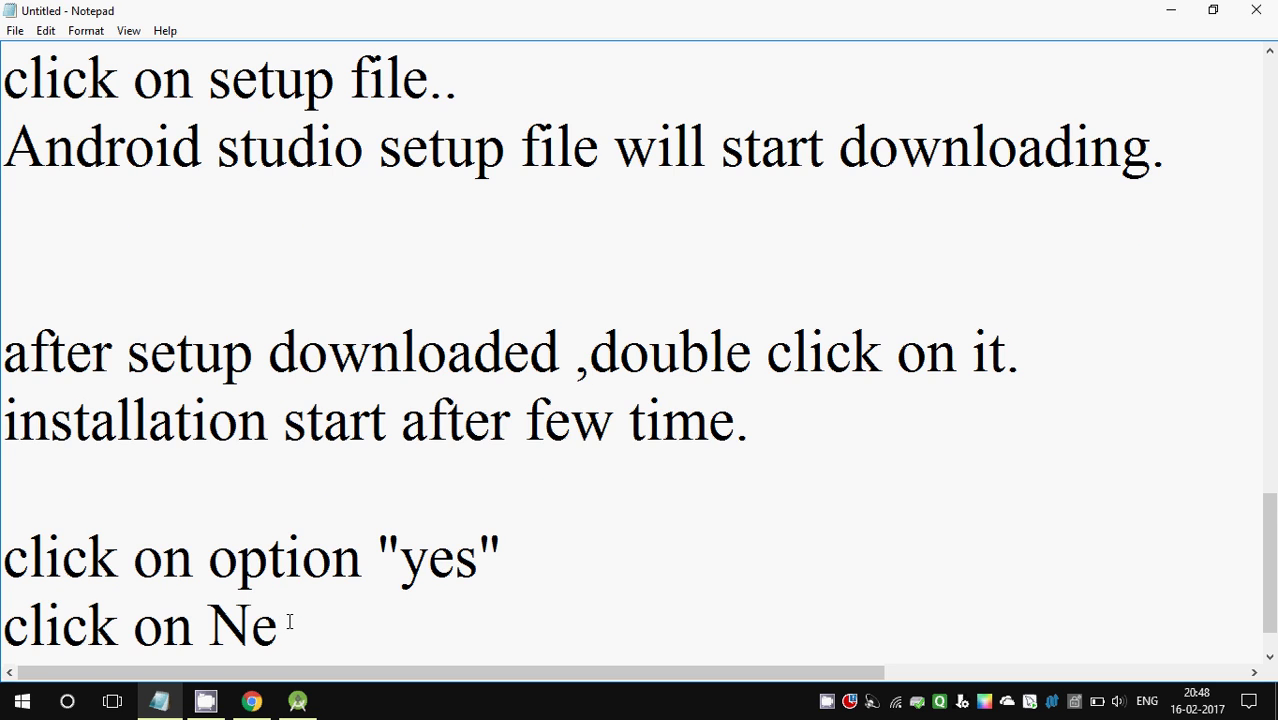
pyautogui.write('xt')
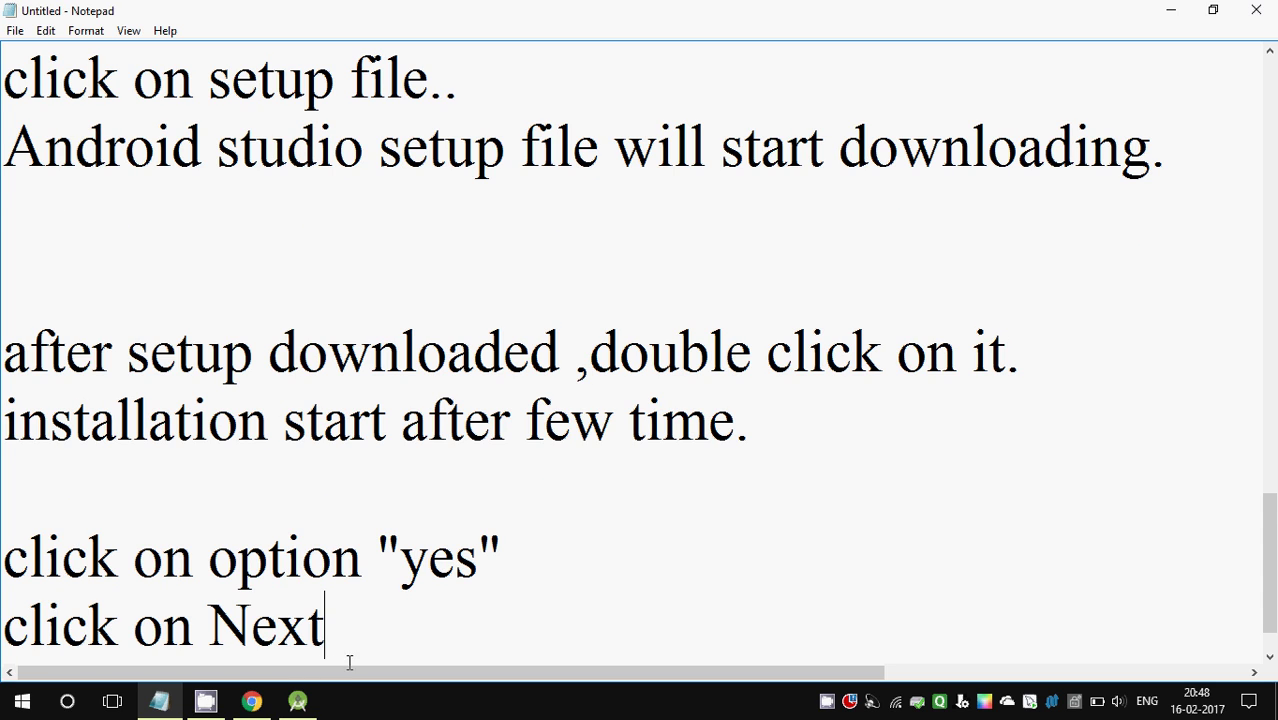
# - Switch to Android Studio Setup and advance from the welcome page to the component selection
pyautogui.click(297, 700)
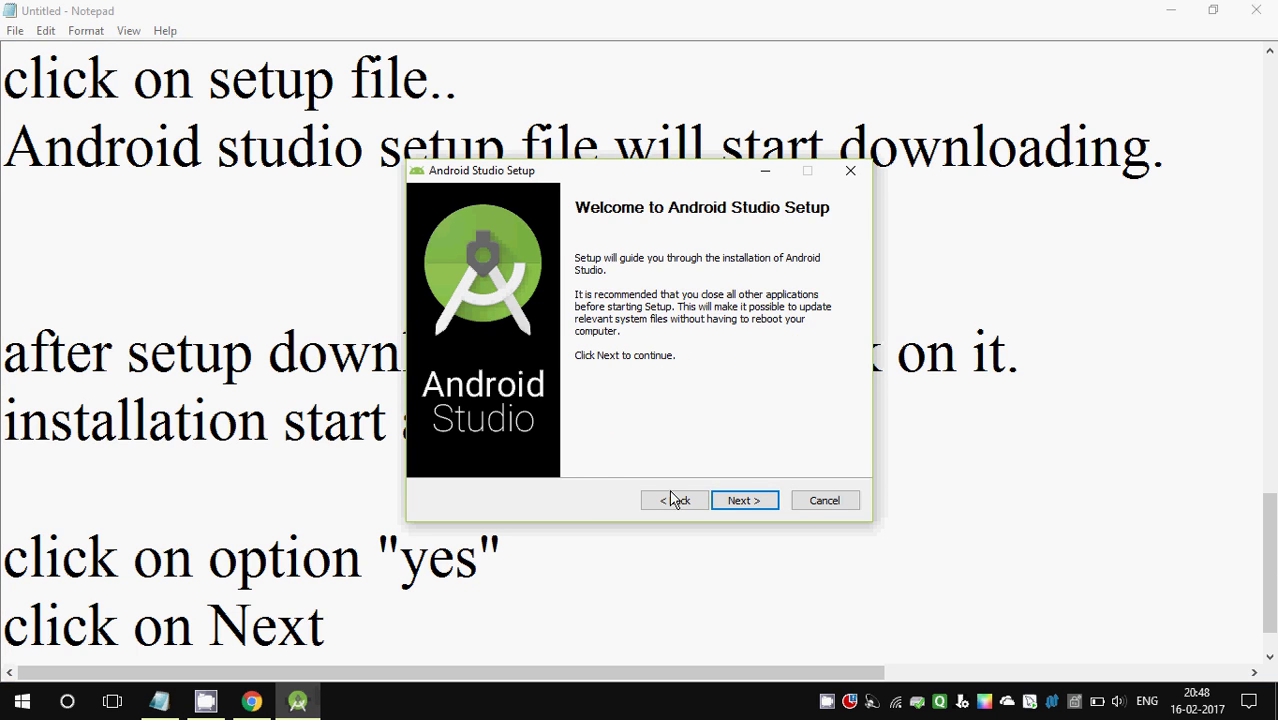
pyautogui.click(740, 503)
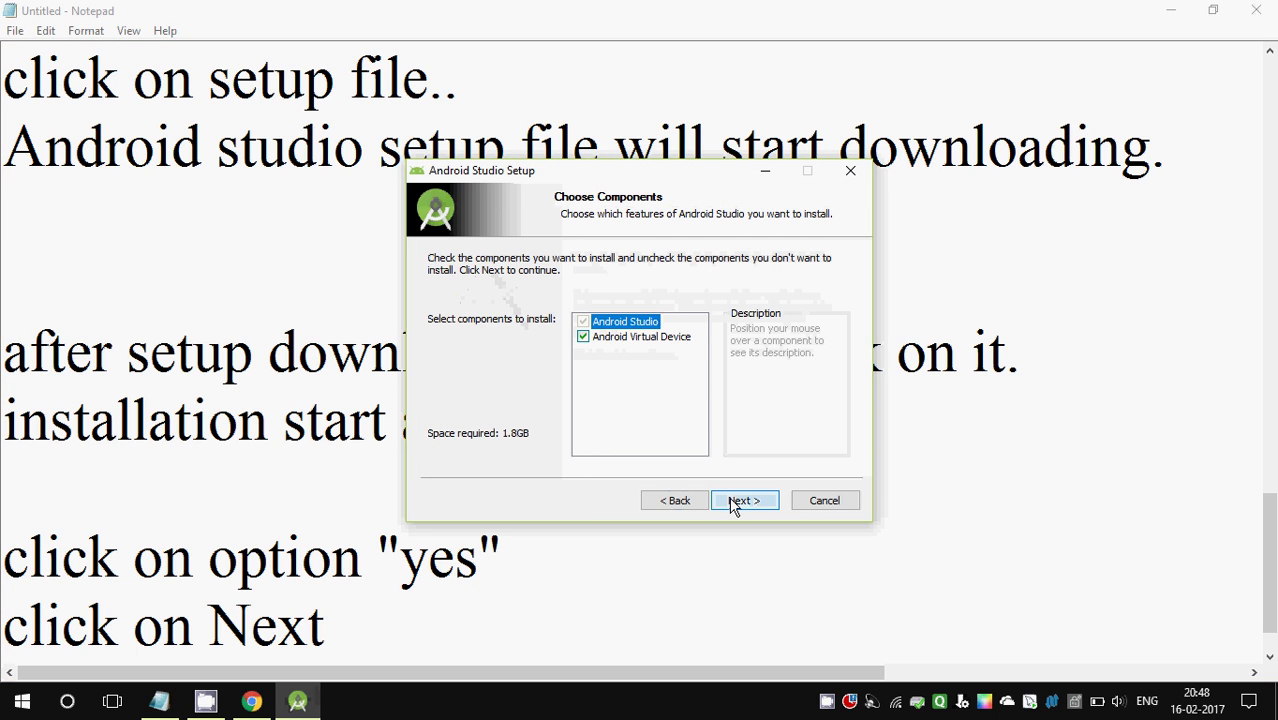
# - In Notepad, extend the last note line with ",again next"
pyautogui.click(366, 654)
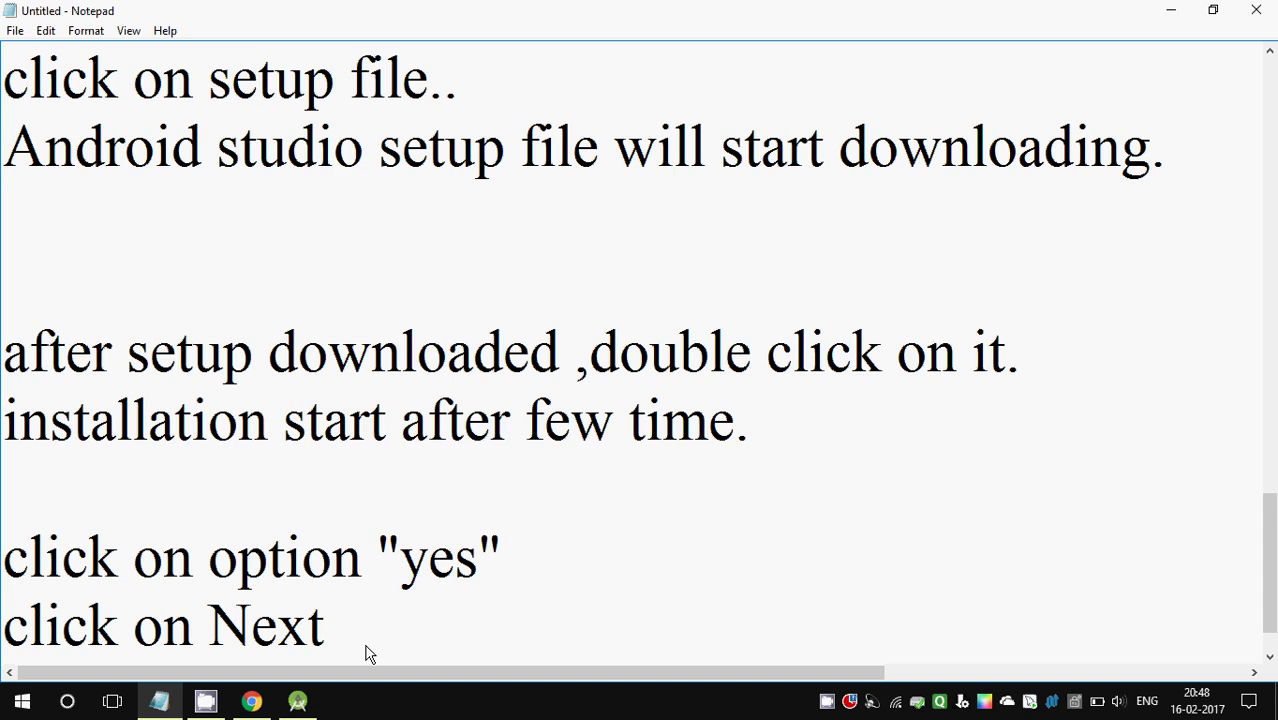
pyautogui.write(',again ')
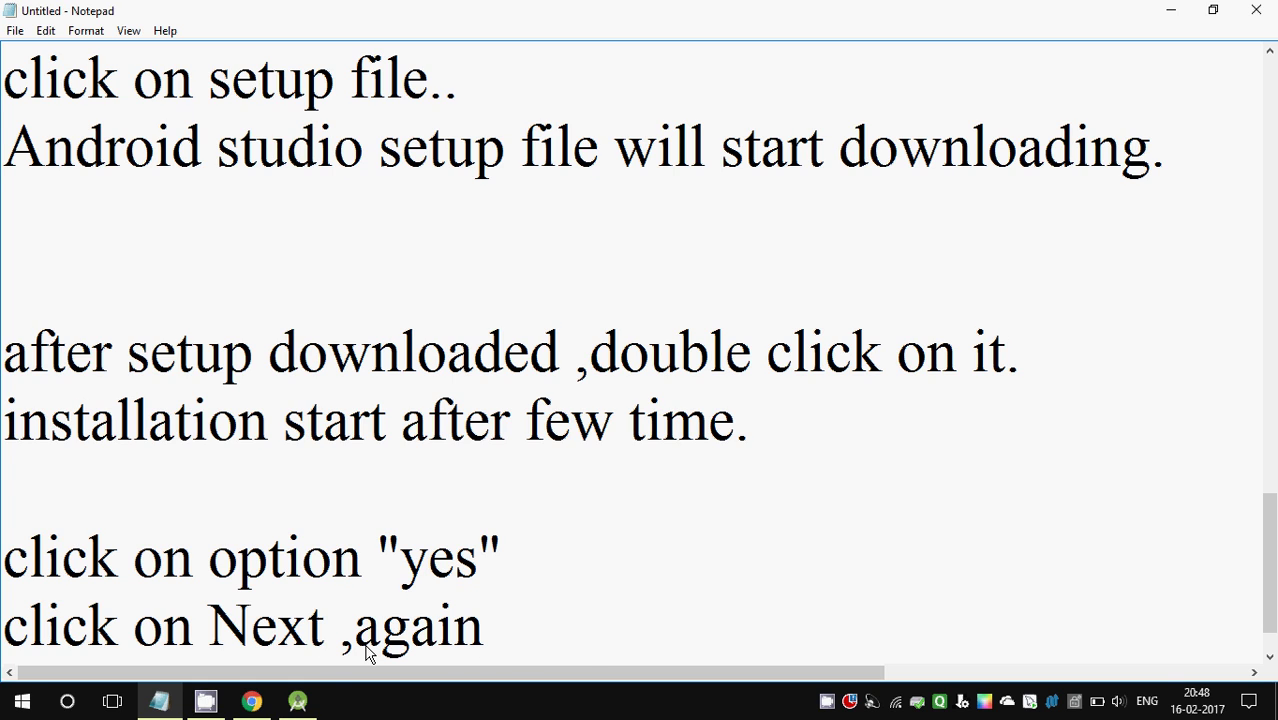
pyautogui.write('nexy')
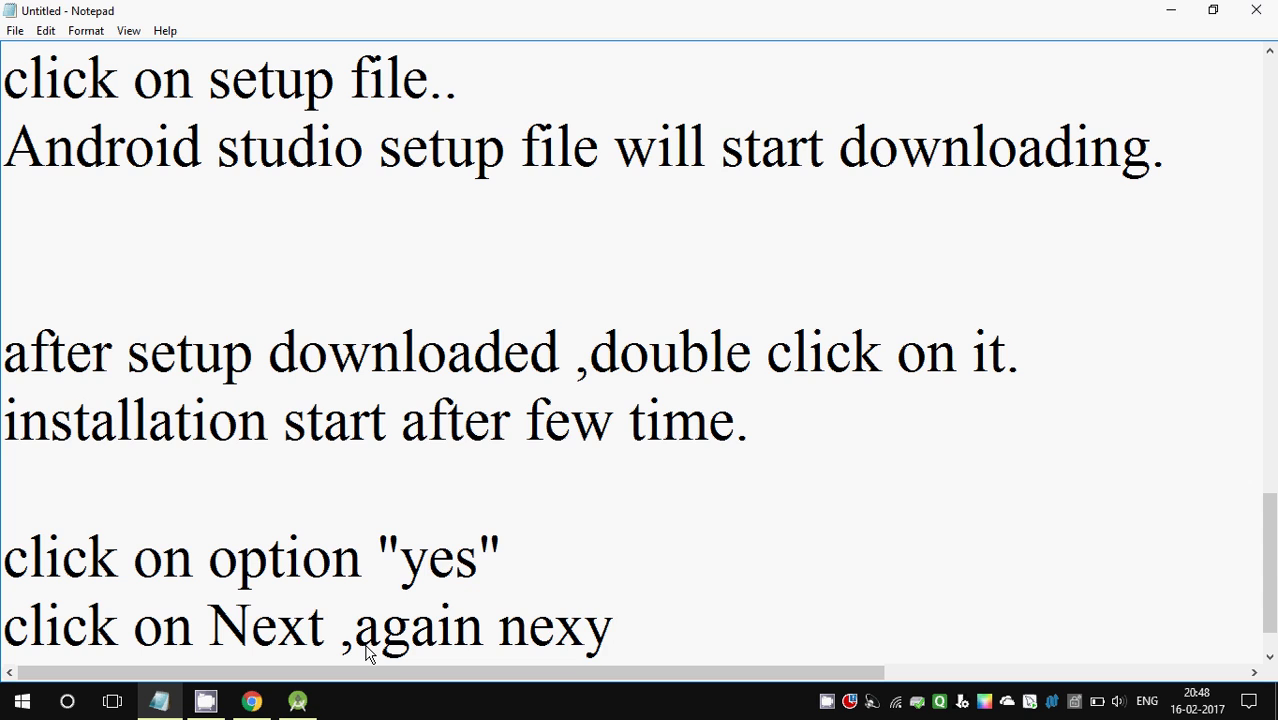
pyautogui.press('BackSpace')
pyautogui.write('t')
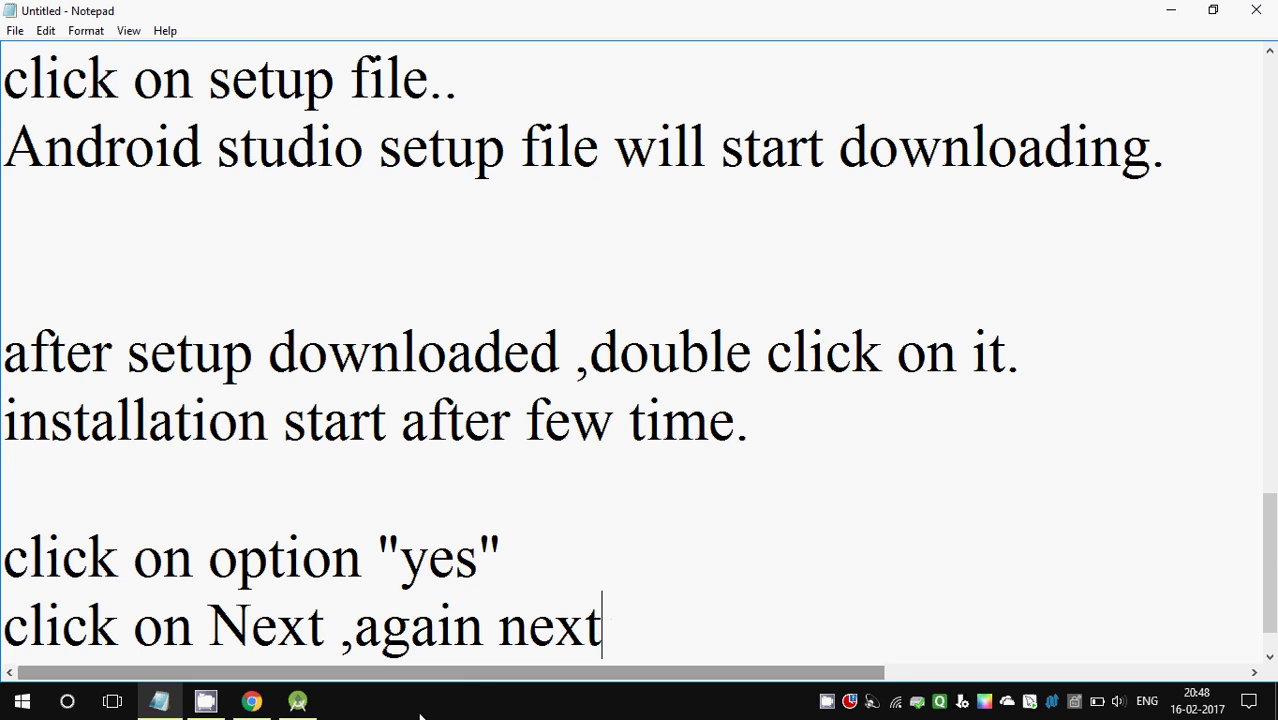
# - In Android Studio Setup, keep the Android Virtual Device component selected and continue to the install location settings
pyautogui.click(297, 700)
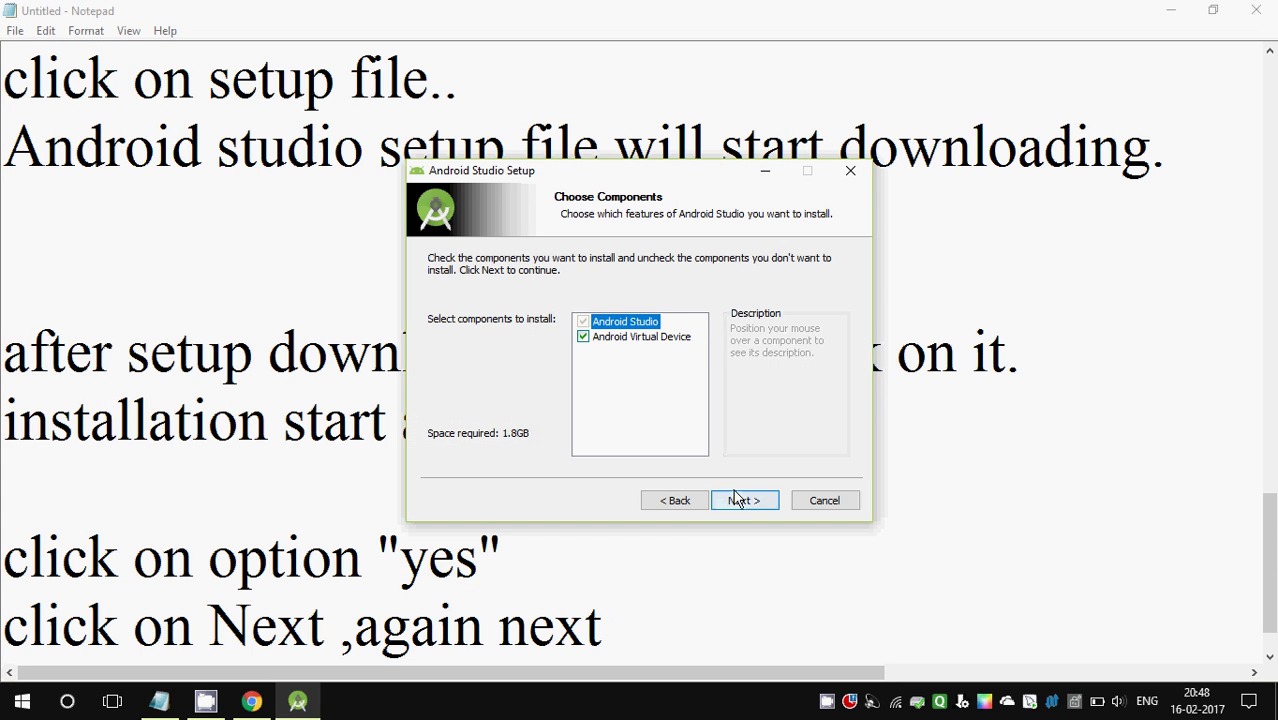
pyautogui.click(583, 337)
pyautogui.click(583, 338)
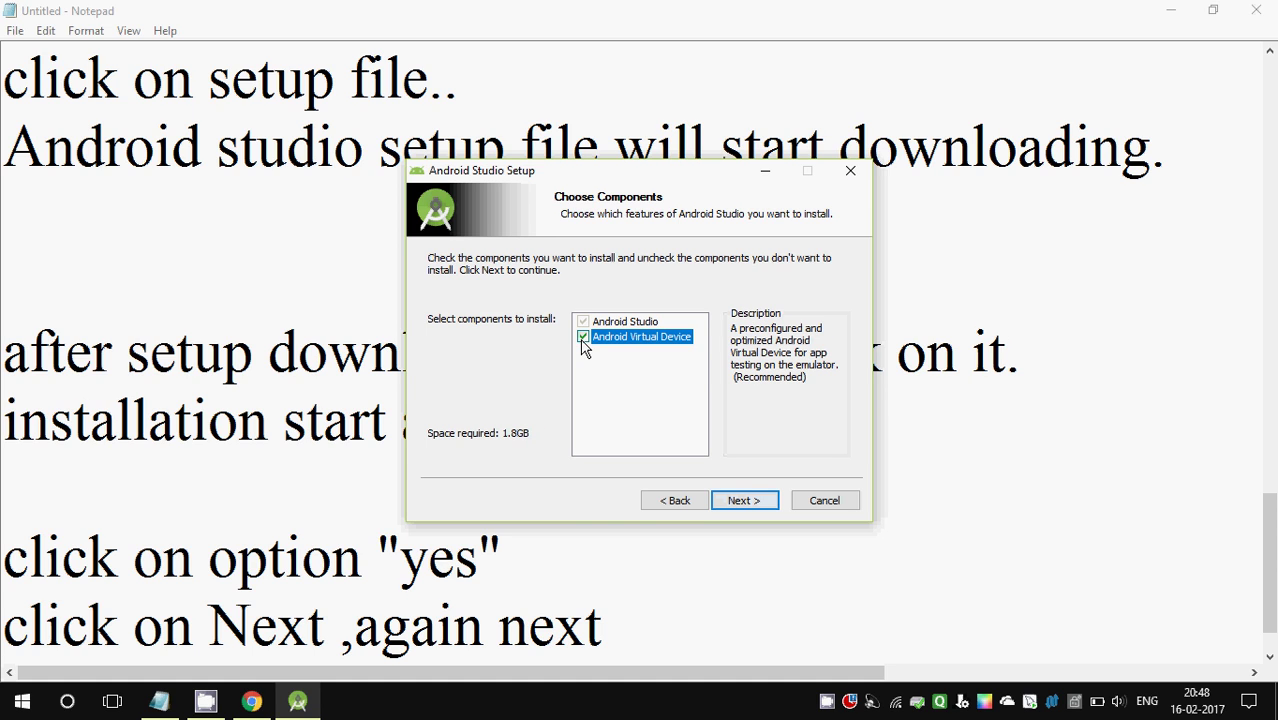
pyautogui.click(750, 502)
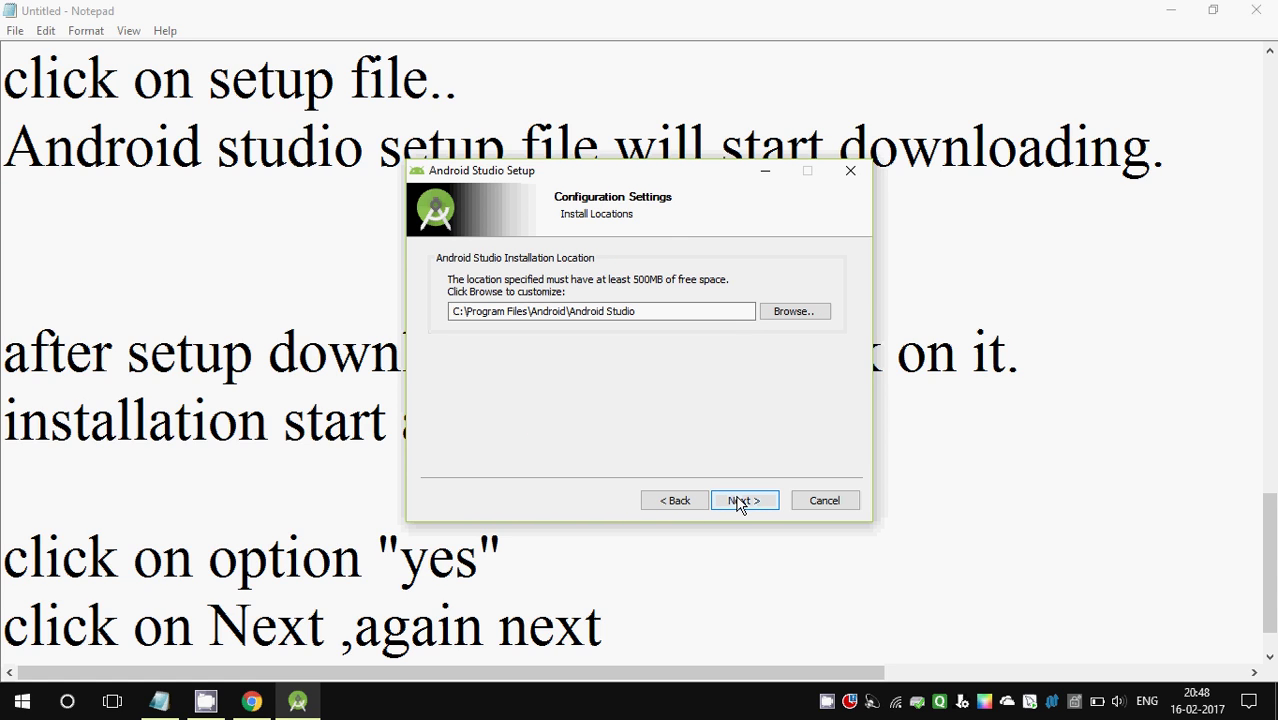
# - Accept C:\Program Files\Android\Android Studio as the location and Android Studio as the Start Menu folder, and start the installation
pyautogui.click(1168, 10)
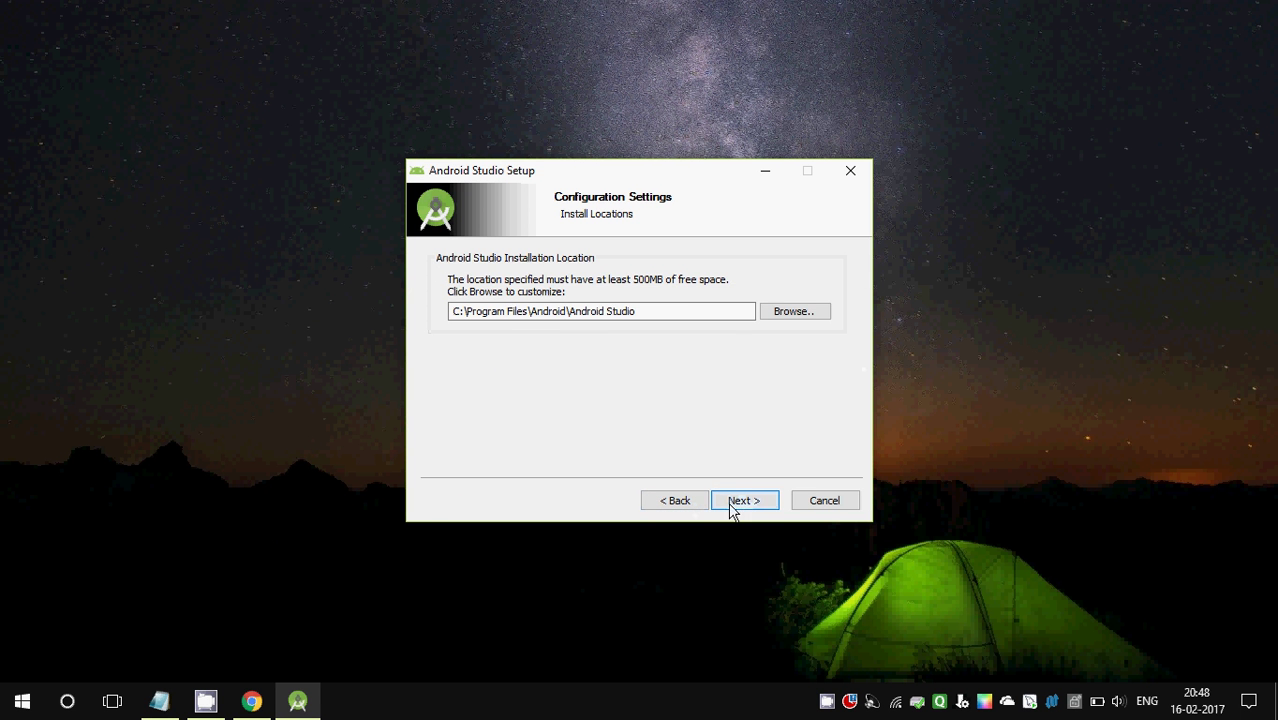
pyautogui.click(750, 501)
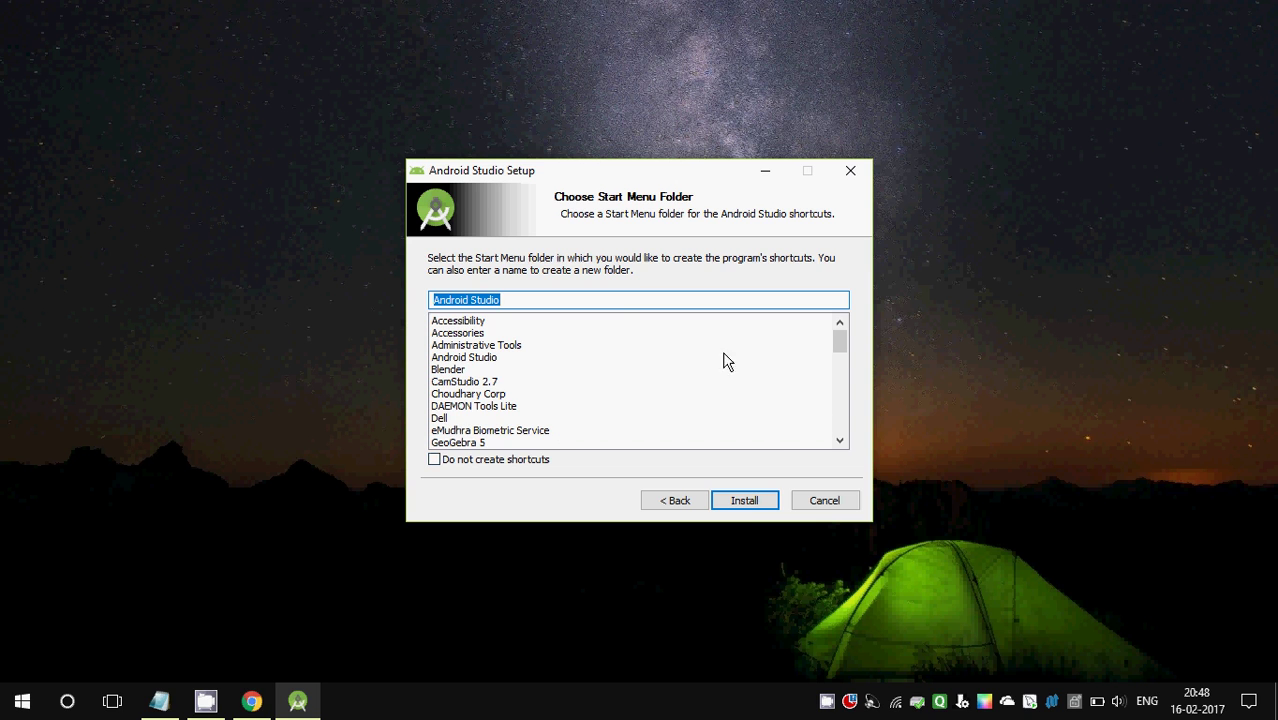
pyautogui.click(752, 503)
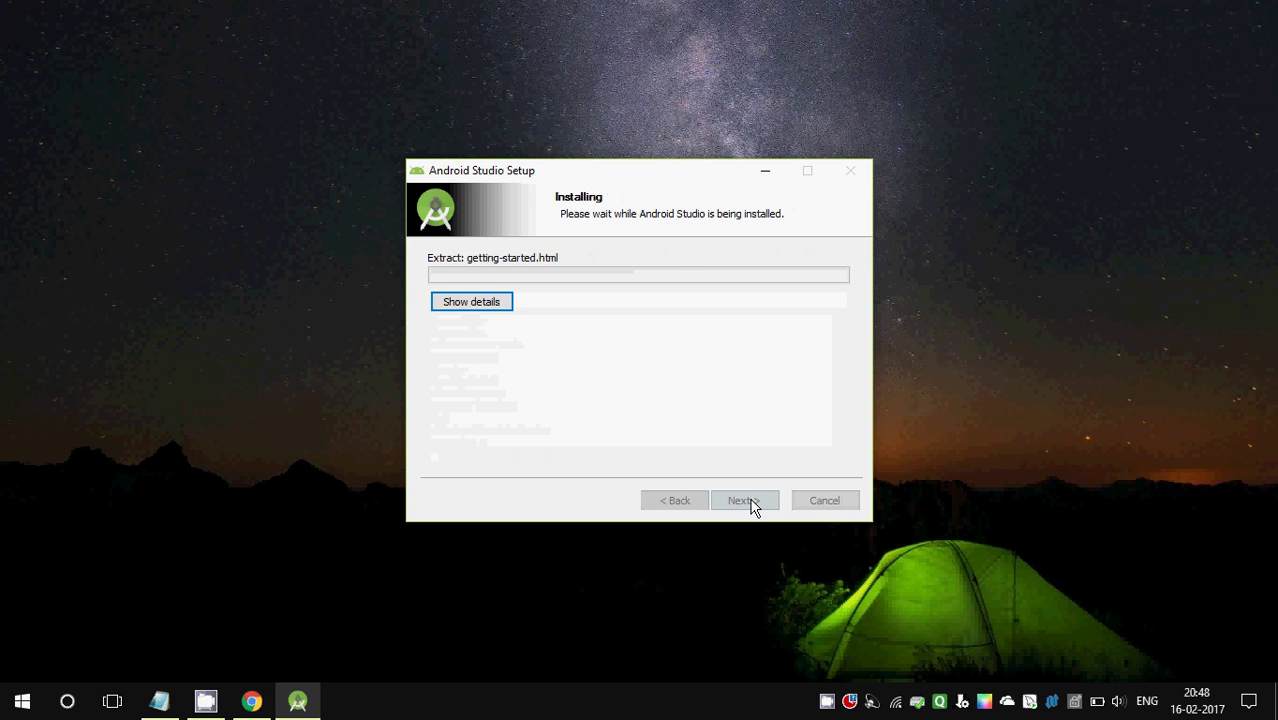
# - Switch to Notepad and extend the "click on Next ,again next" line with ",again next"
pyautogui.click(161, 706)
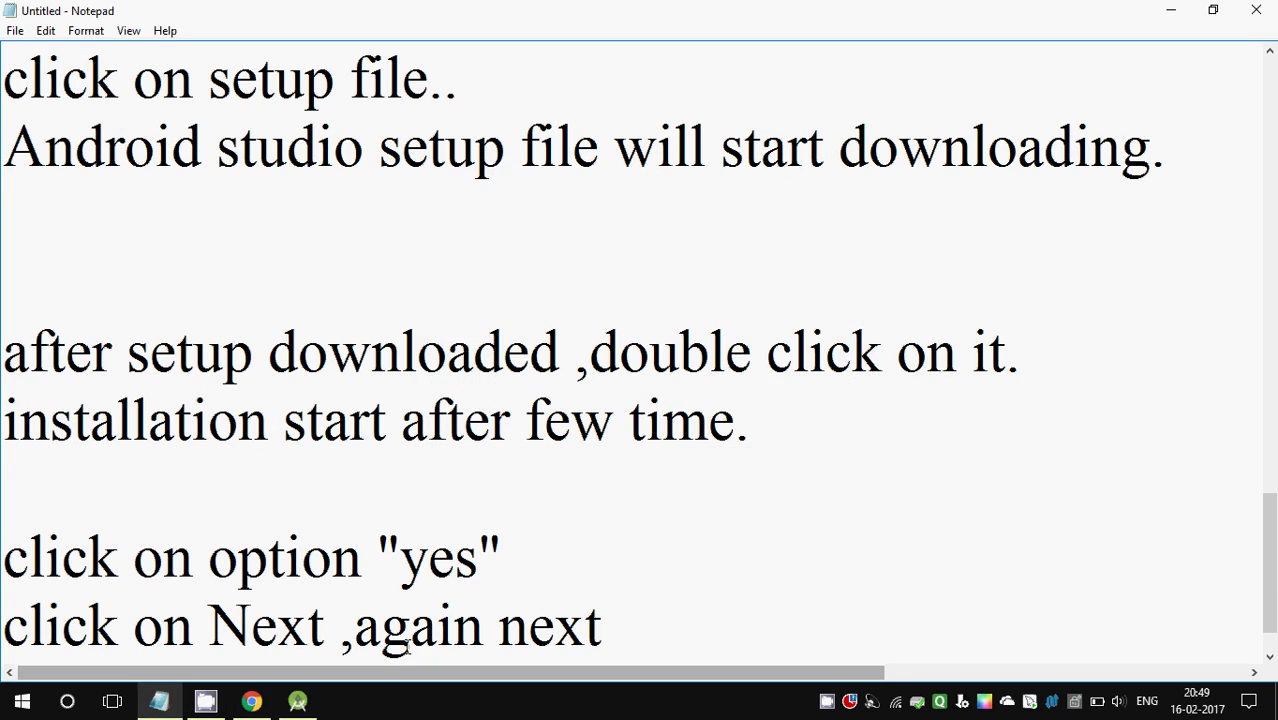
pyautogui.write(',again')
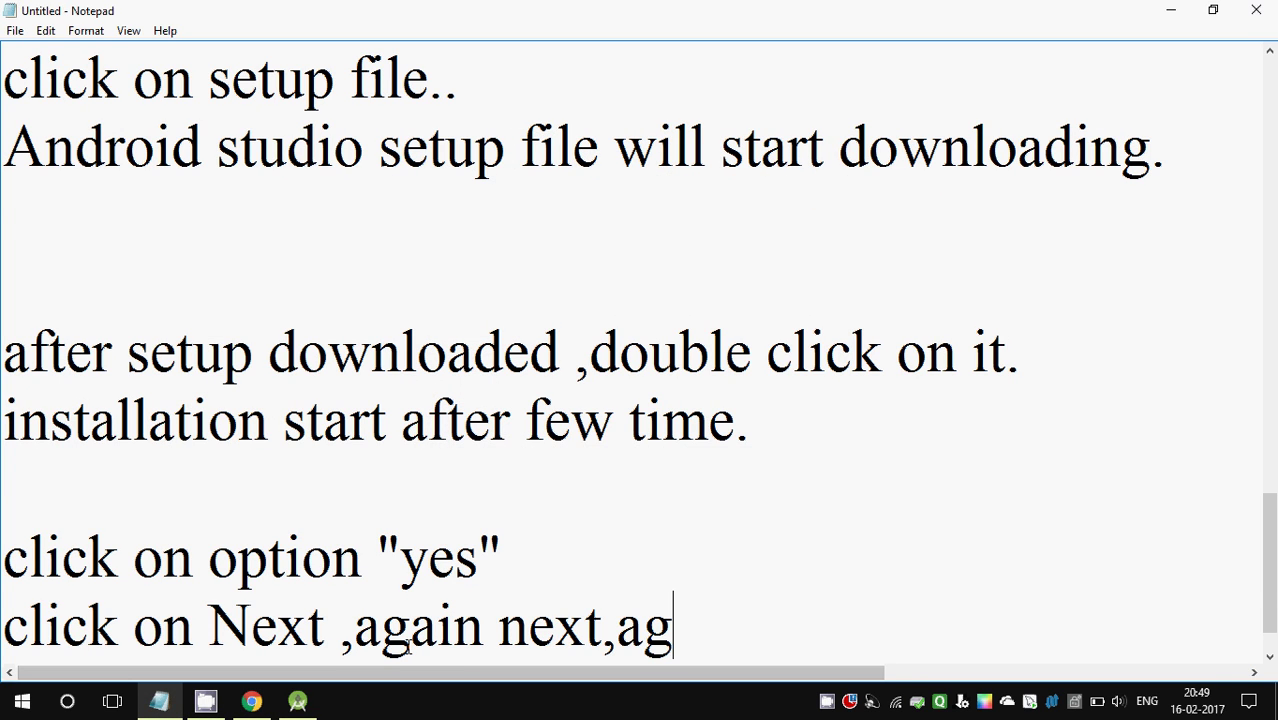
pyautogui.write(' next')
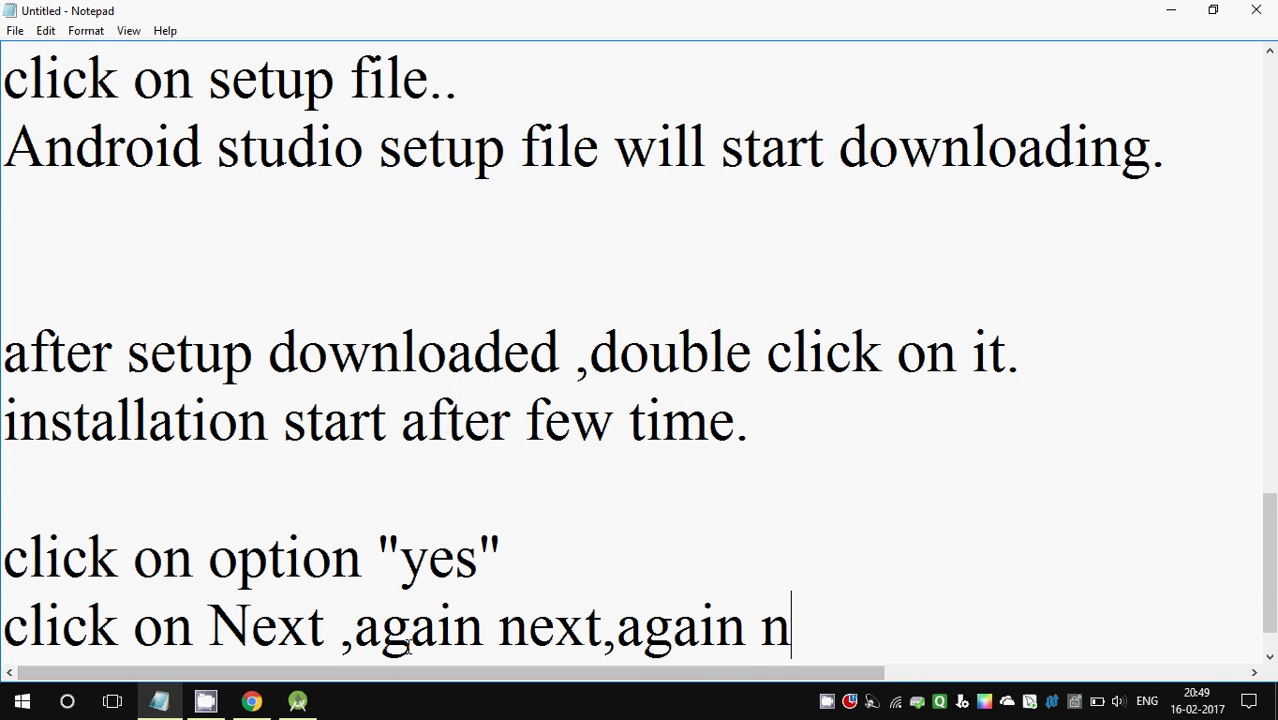
# - Add a new note line below reading: click on "install"
pyautogui.press('Return')
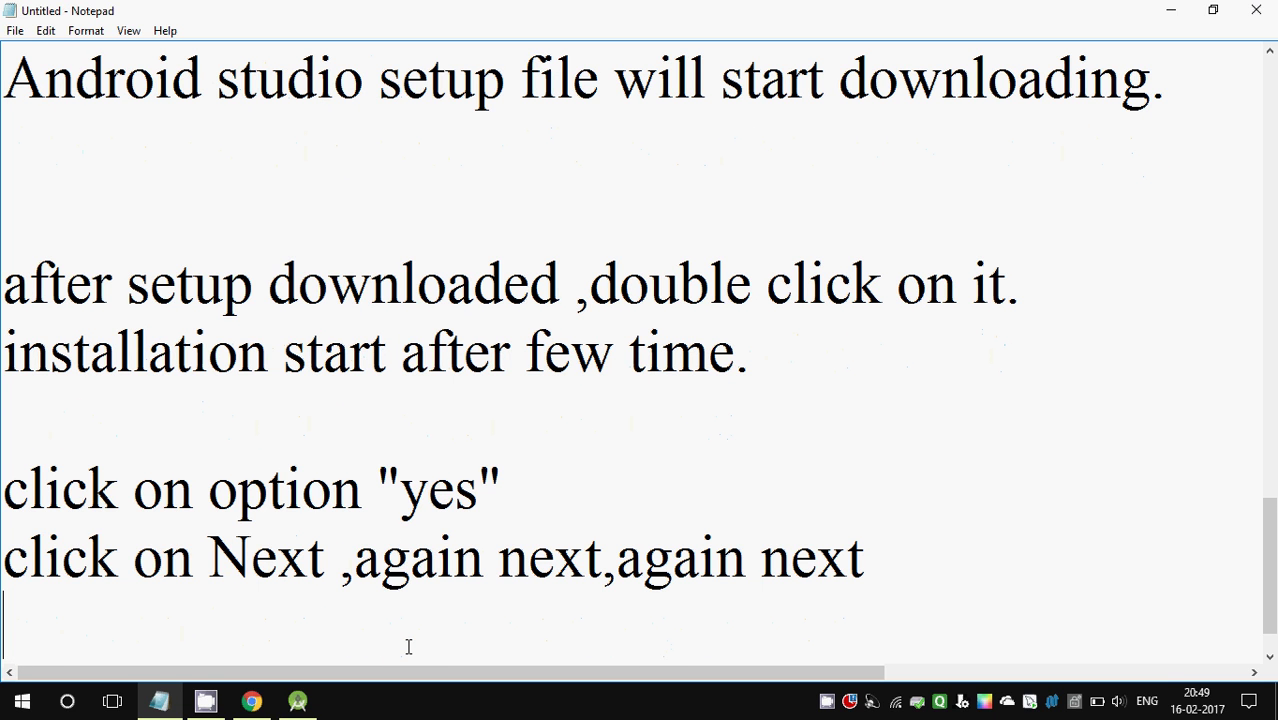
pyautogui.write('click i')
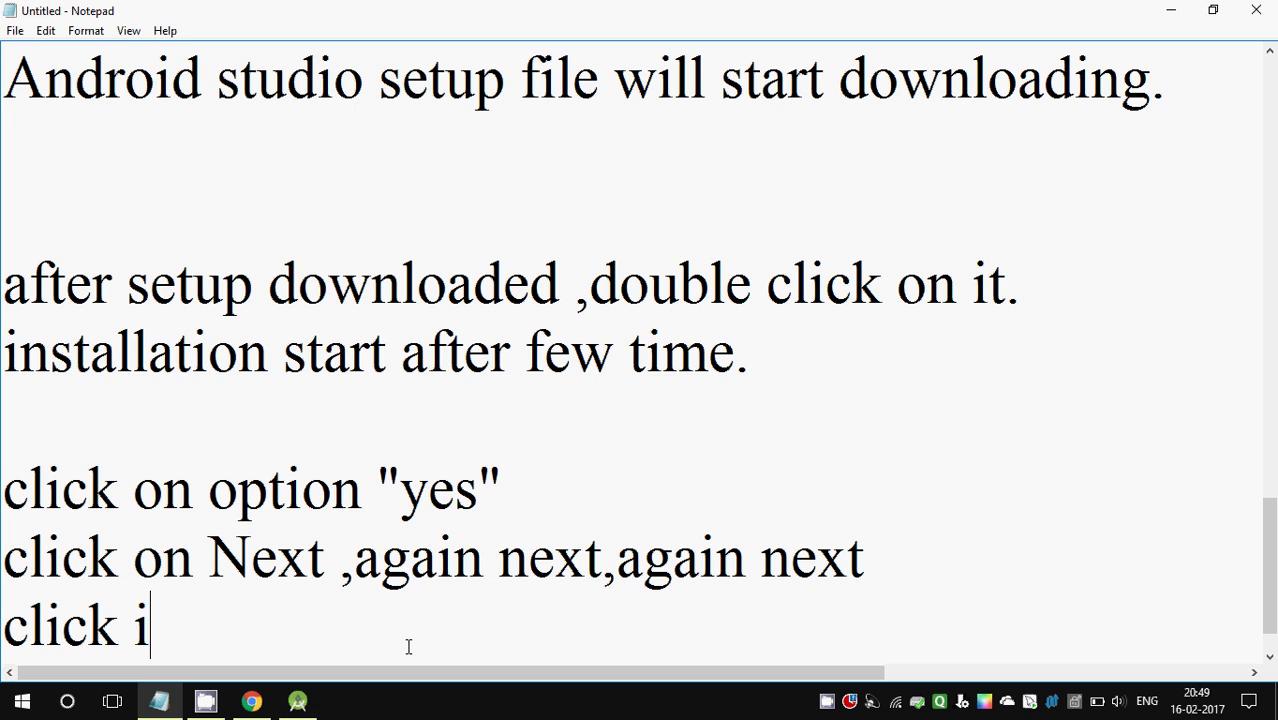
pyautogui.press('BackSpace')
pyautogui.write('on ')
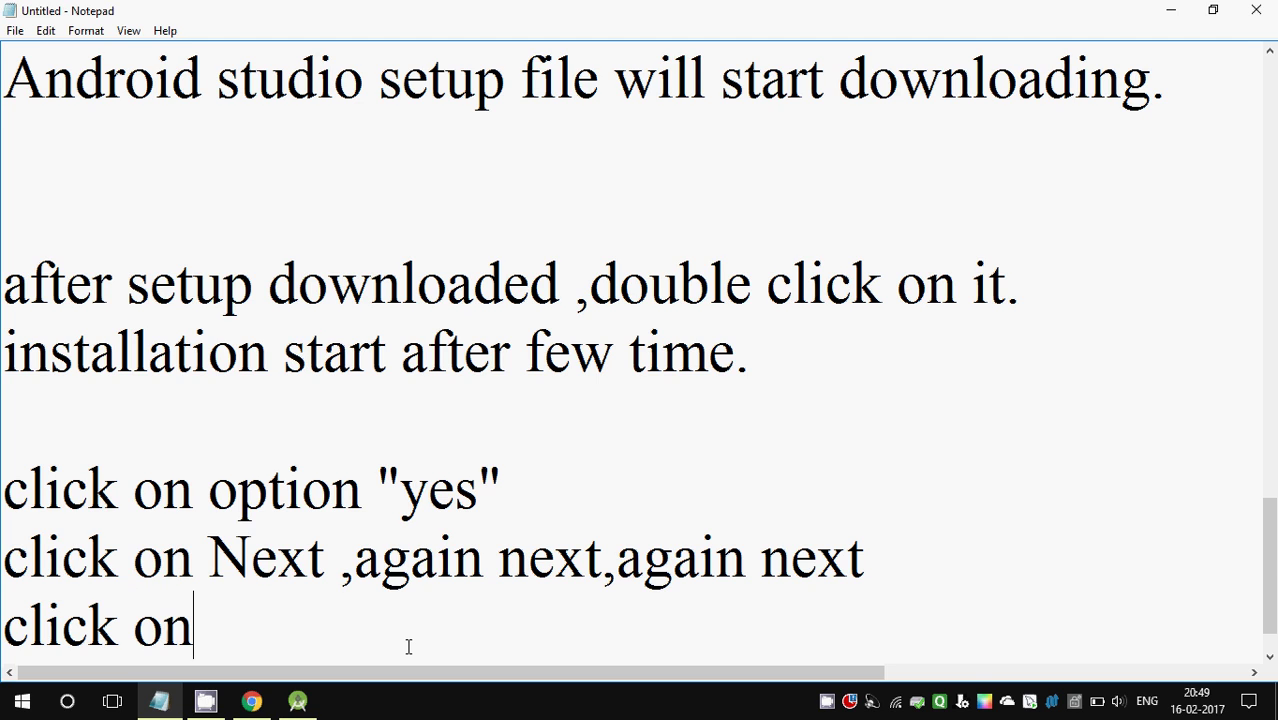
pyautogui.write('"insta')
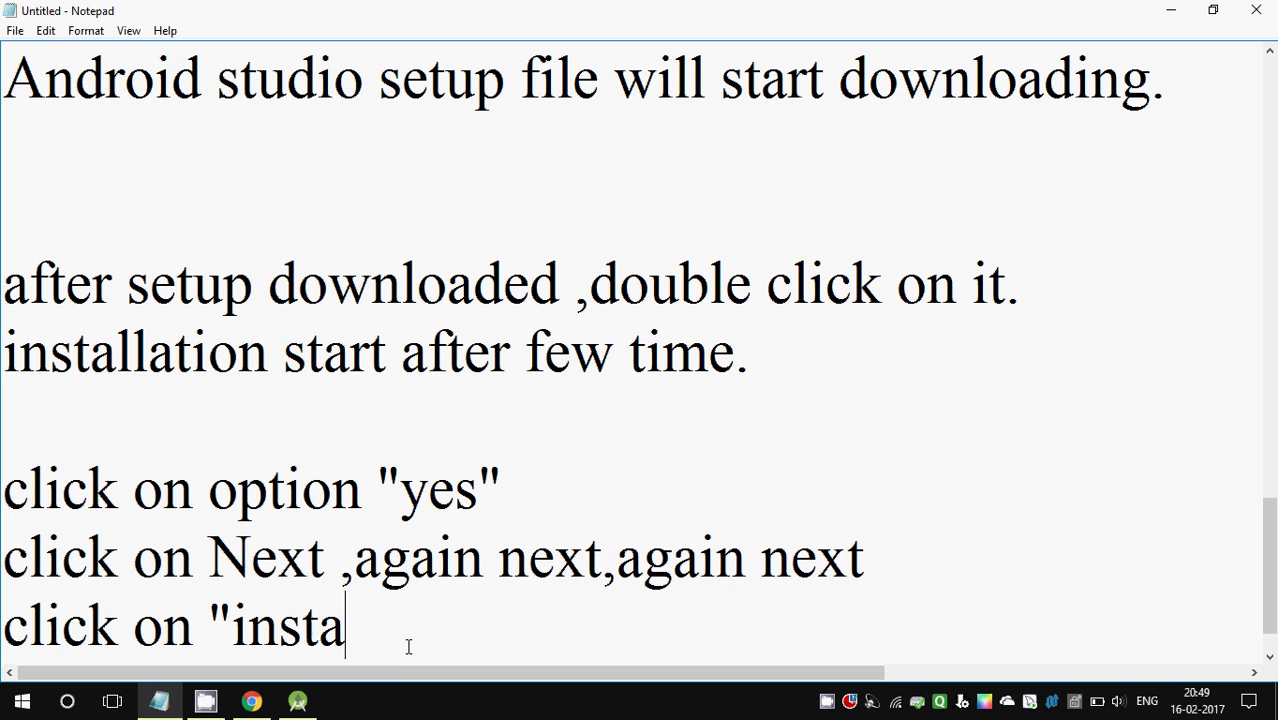
pyautogui.write('ll"')
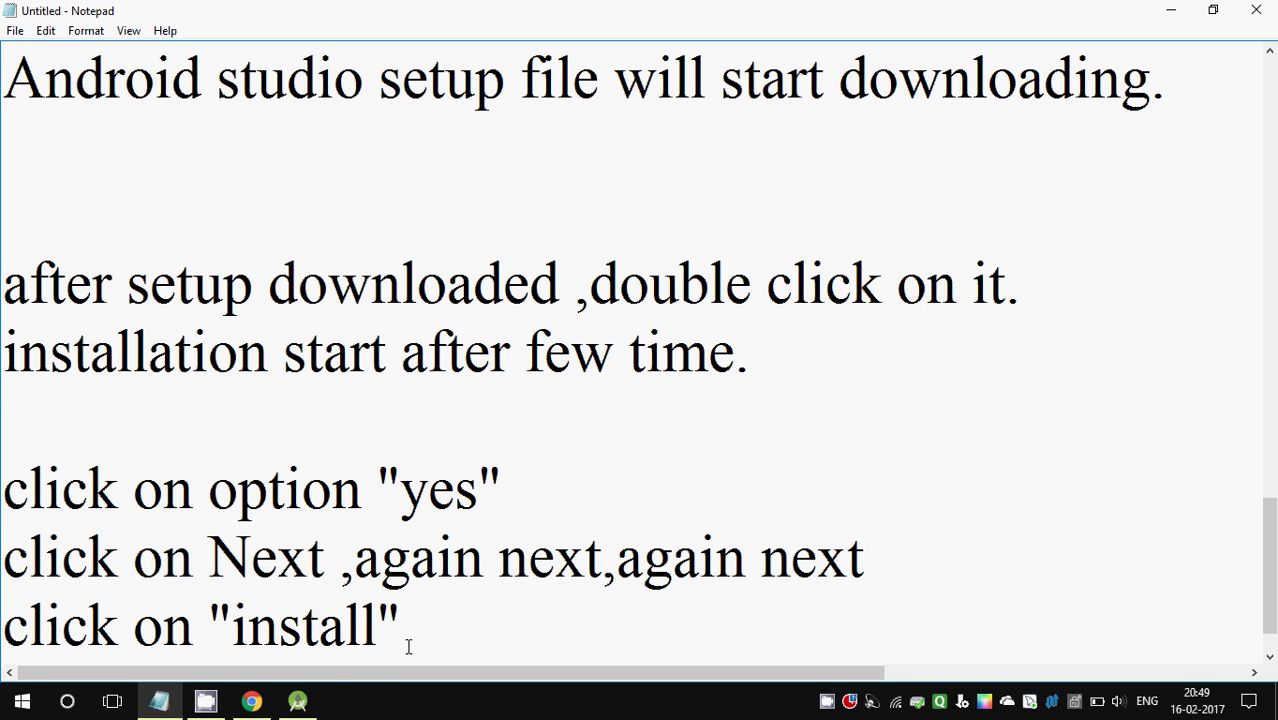
# - Minimize Notepad, continue past the completed installation in Android Studio Setup, and finish with Start Android Studio kept enabled
pyautogui.click(1164, 9)
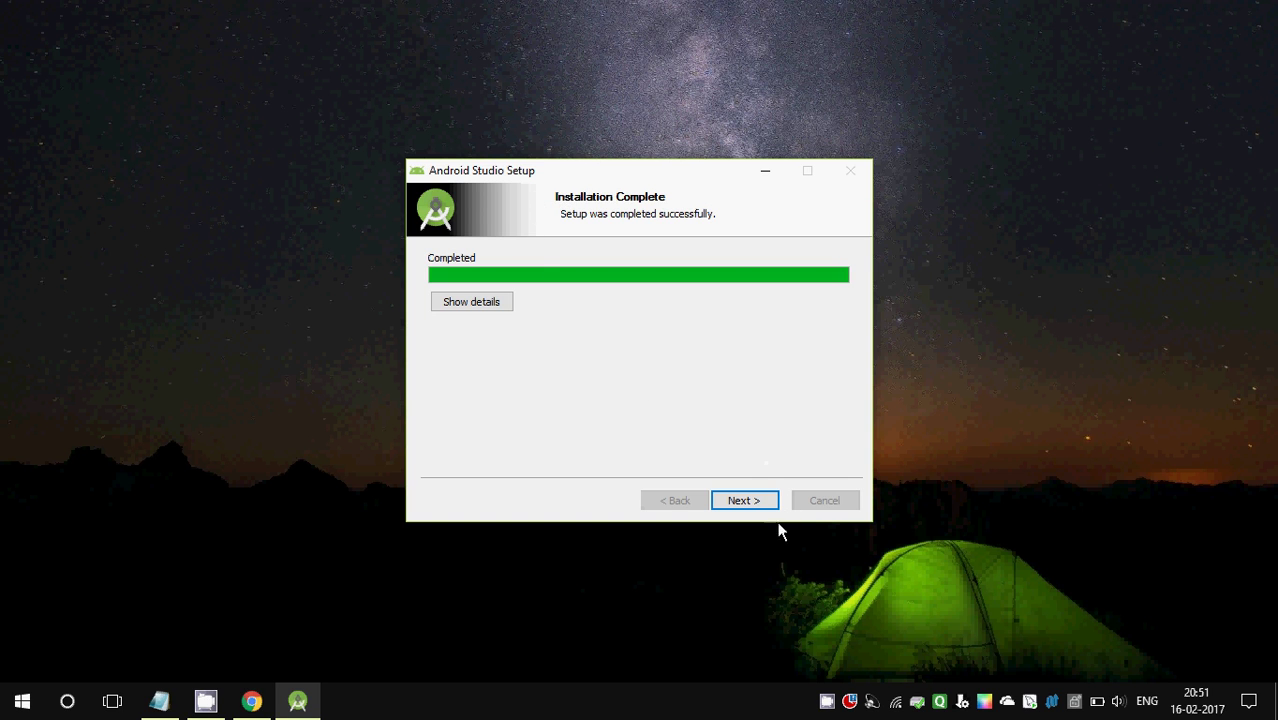
pyautogui.click(743, 503)
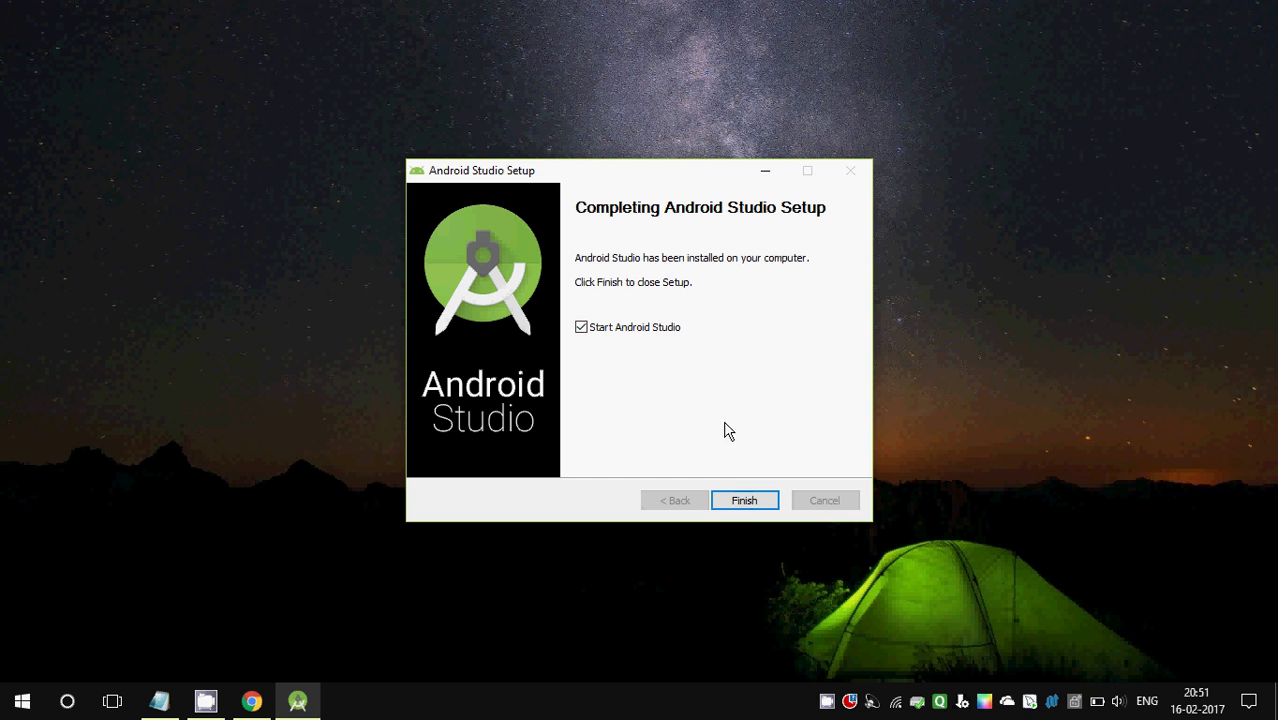
pyautogui.click(751, 506)
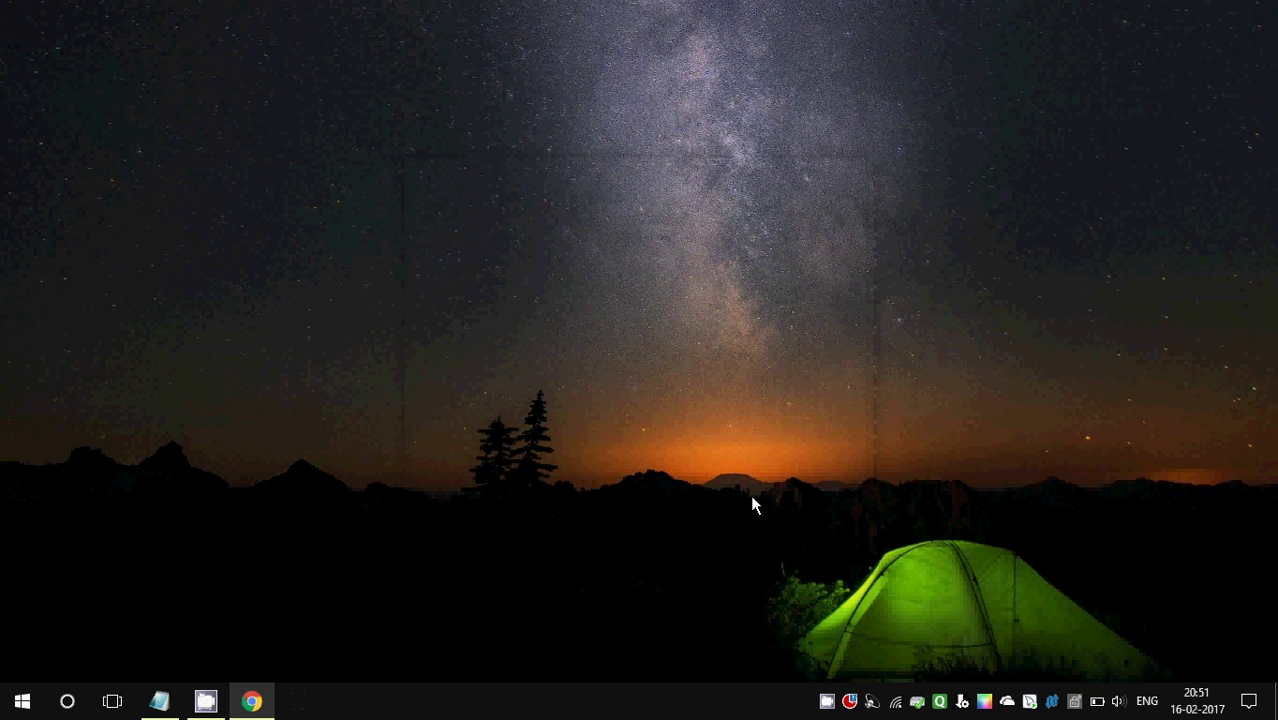